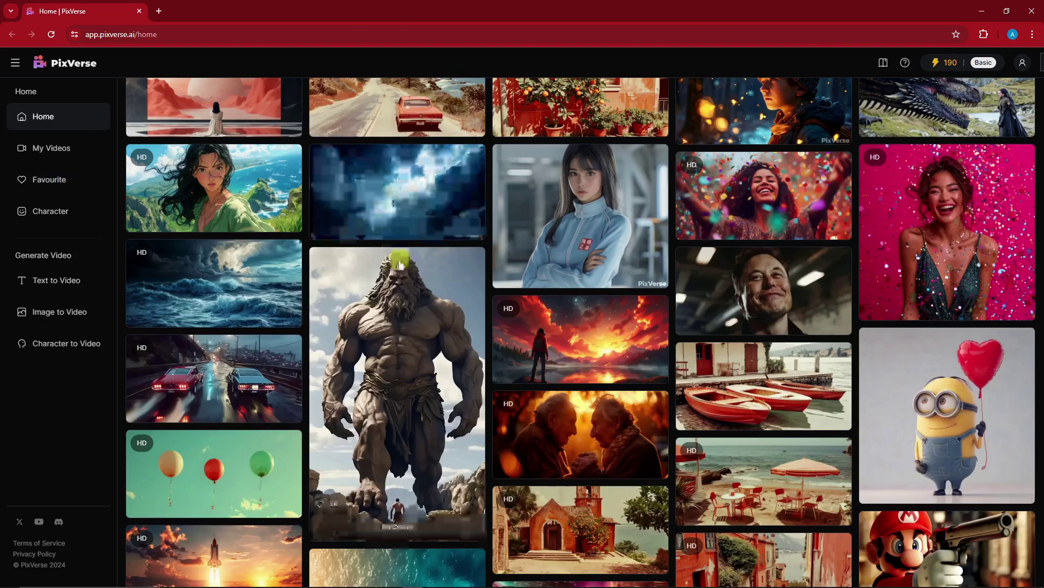
Browse the Desktop pictures in File Explorer, previewing picture 1 and the next one.
{"action": "scroll", "coordinate": [396, 222], "scroll_direction": "up", "scroll_amount": 3}
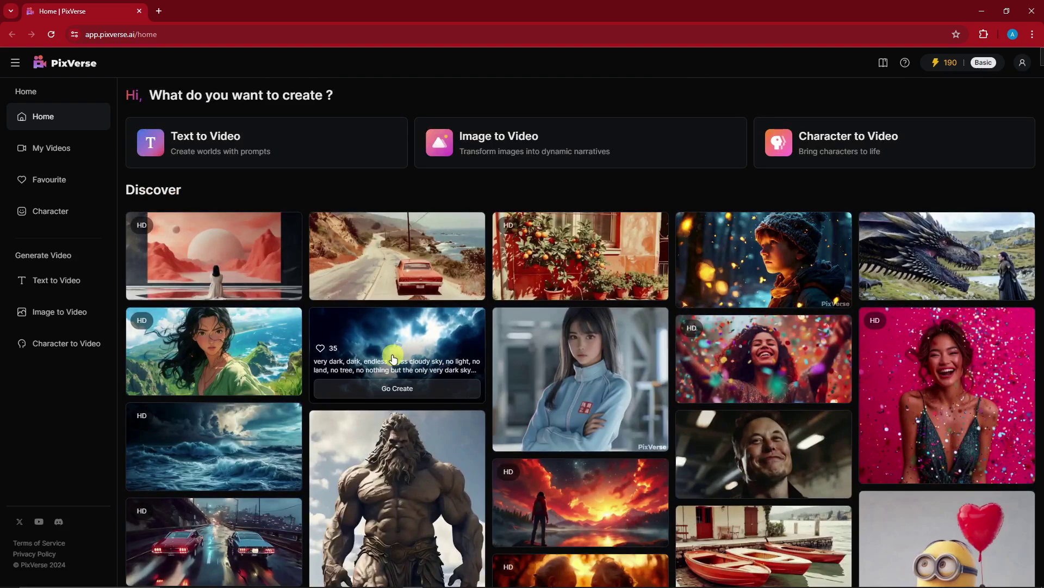
{"action": "left_click", "coordinate": [1023, 70]}
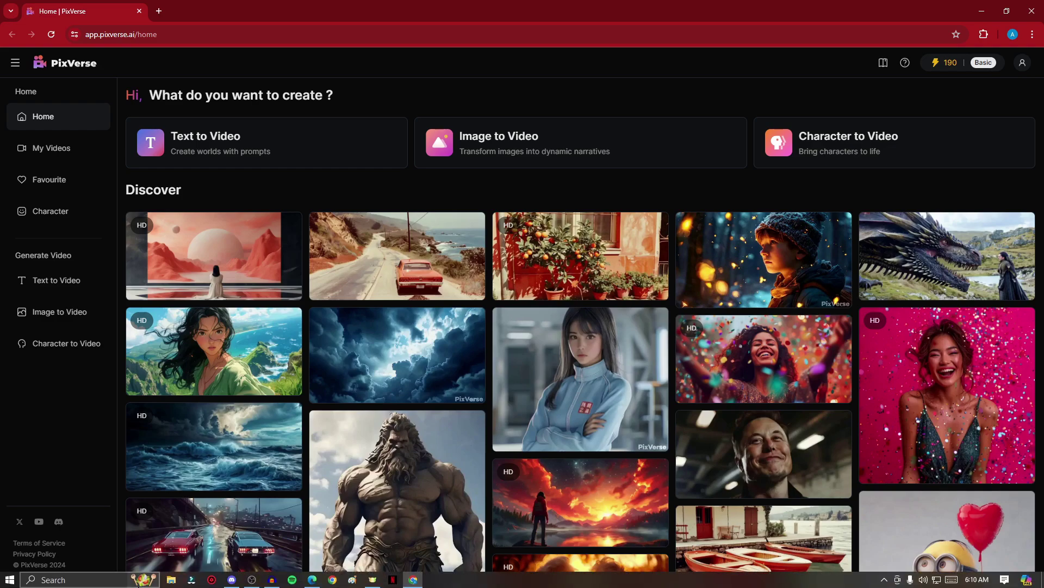
{"action": "left_click", "coordinate": [171, 579]}
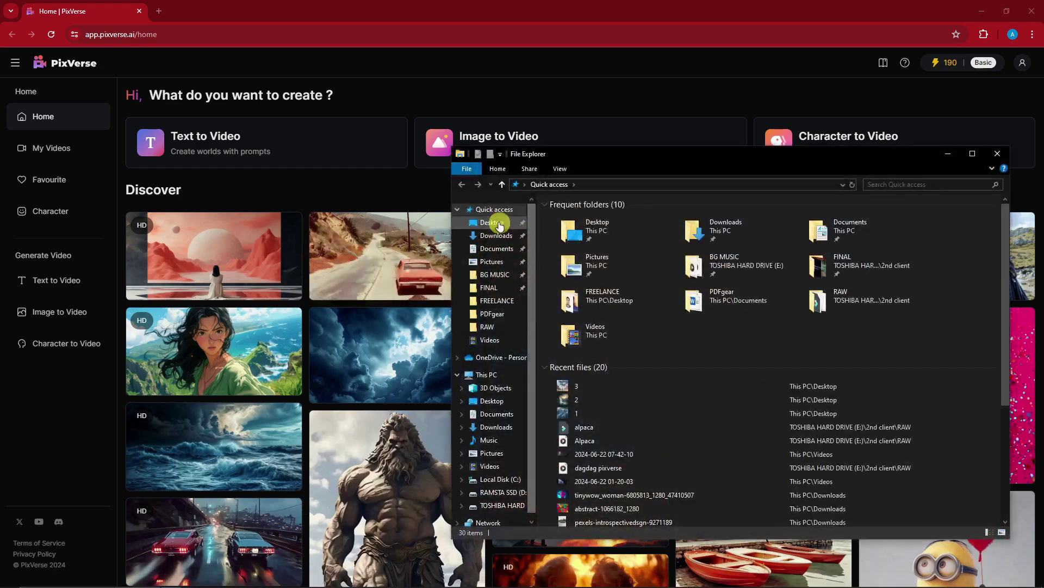
{"action": "left_click", "coordinate": [492, 222]}
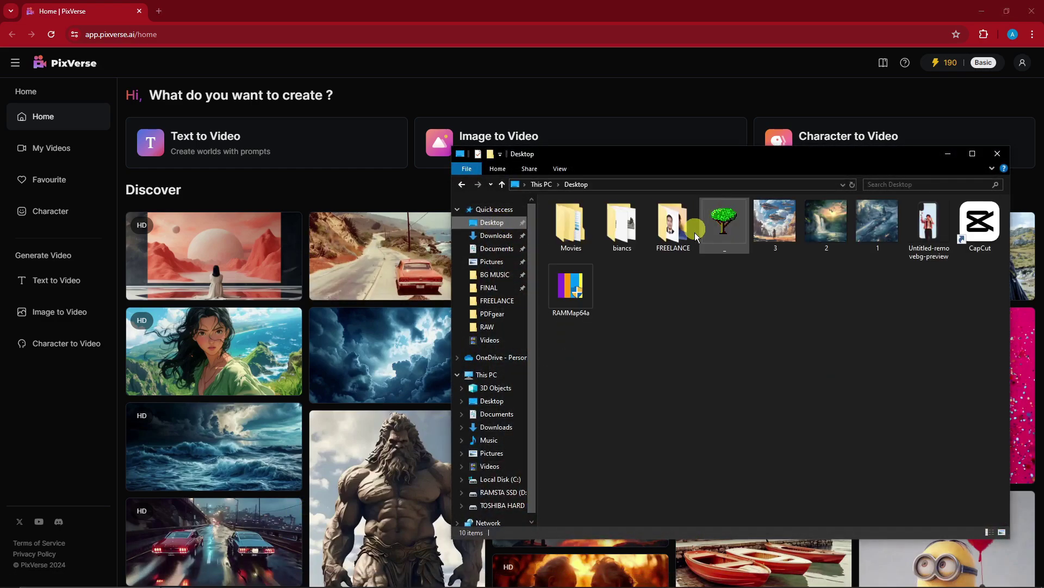
{"action": "double_click", "coordinate": [885, 220]}
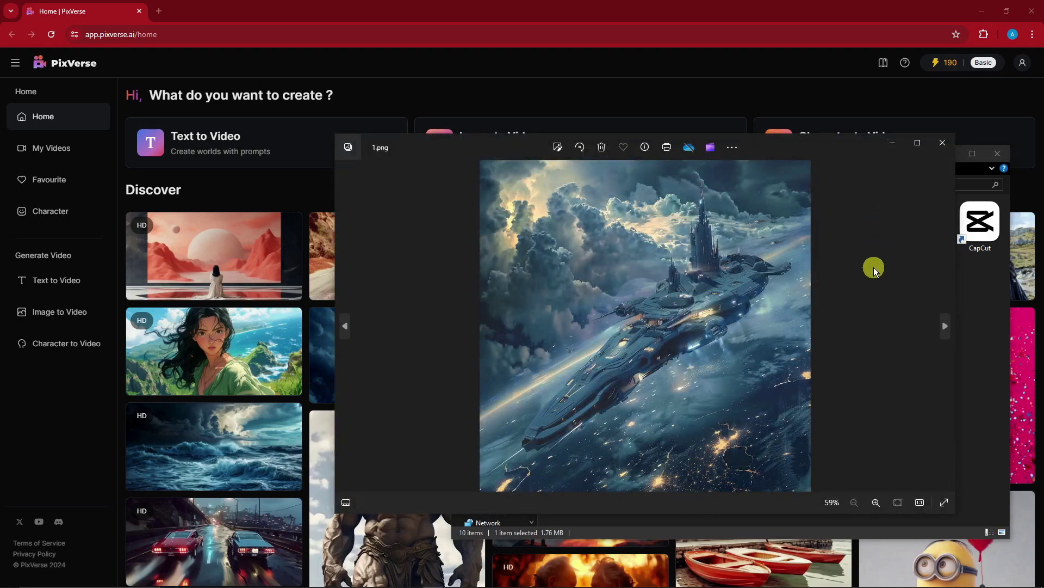
{"action": "scroll", "coordinate": [651, 303], "scroll_direction": "up", "scroll_amount": 2}
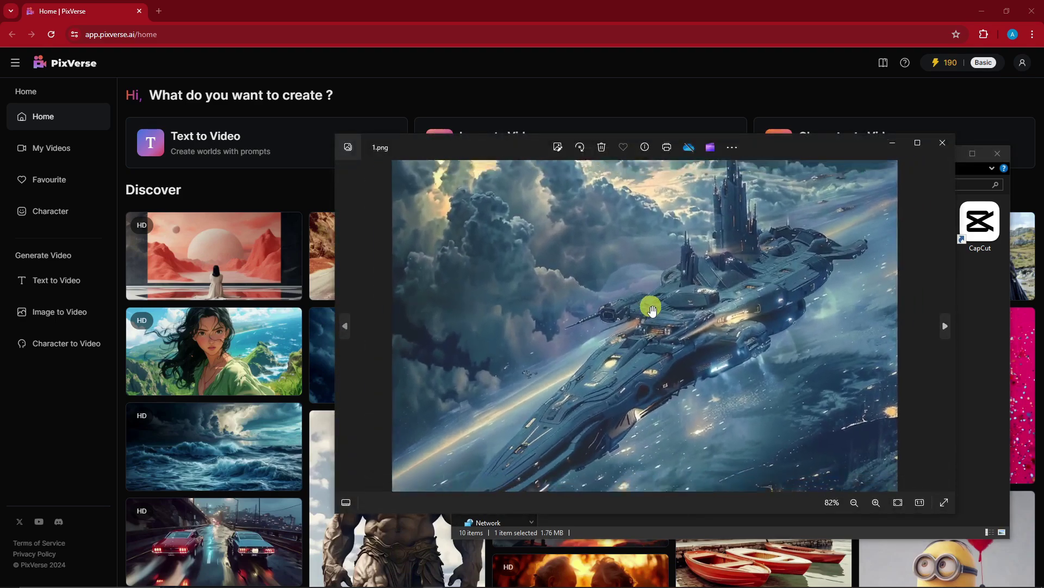
{"action": "left_click", "coordinate": [945, 326]}
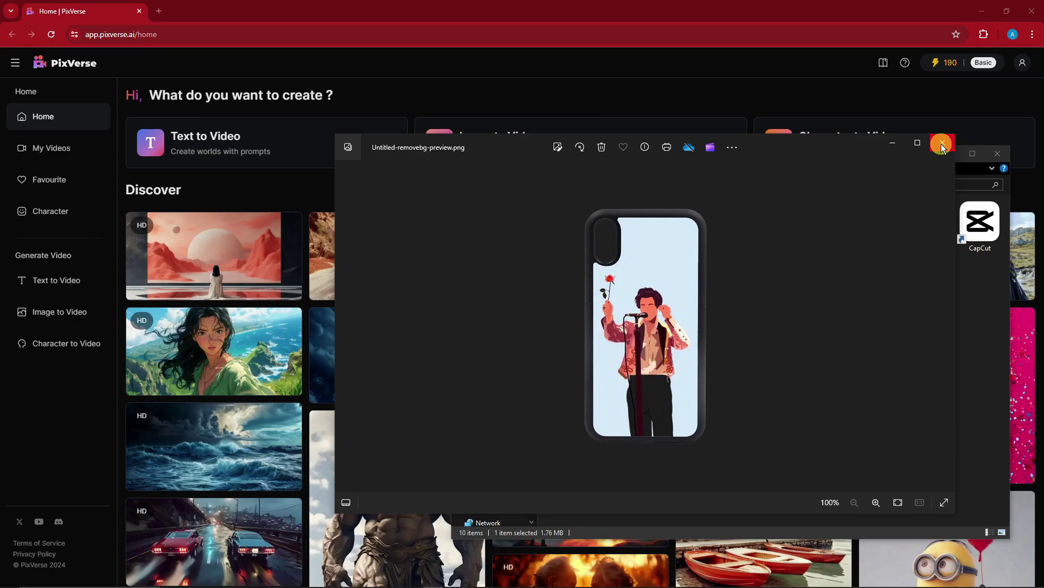
{"action": "left_click", "coordinate": [943, 144]}
Preview Desktop pictures 2 and 3, then return to PixVerse.
{"action": "double_click", "coordinate": [836, 227]}
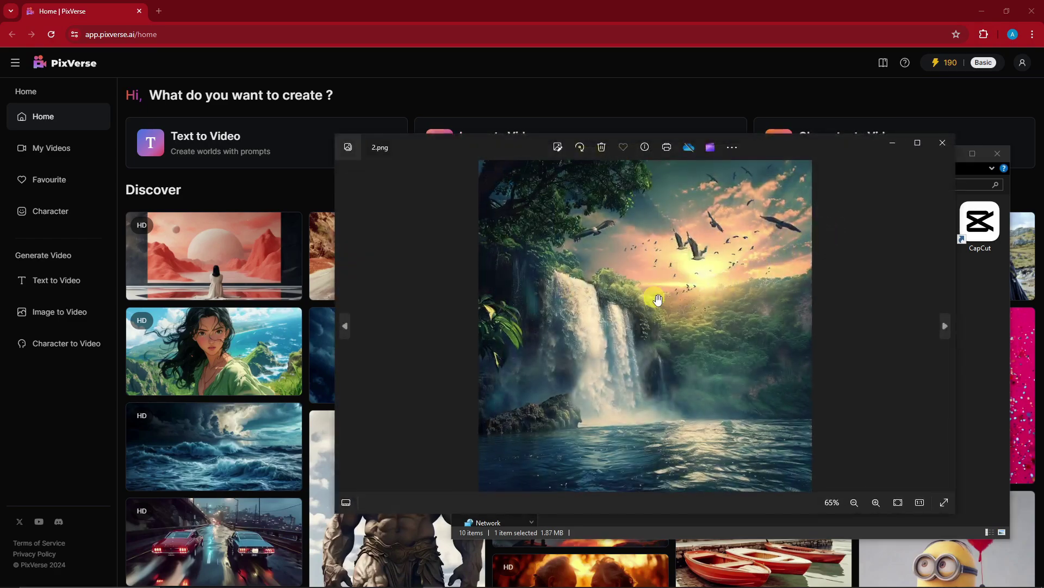
{"action": "left_click", "coordinate": [943, 142]}
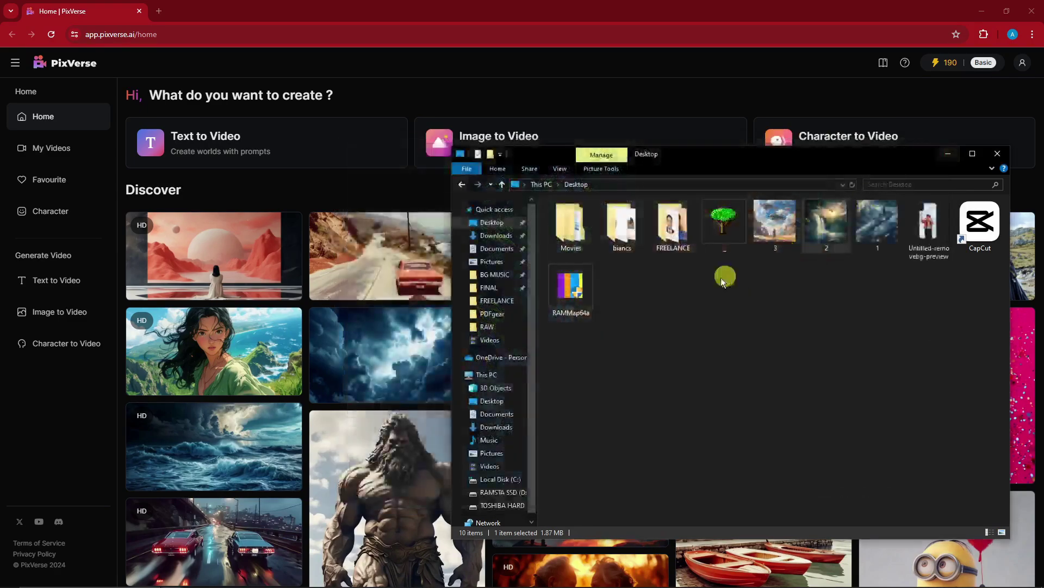
{"action": "double_click", "coordinate": [780, 218]}
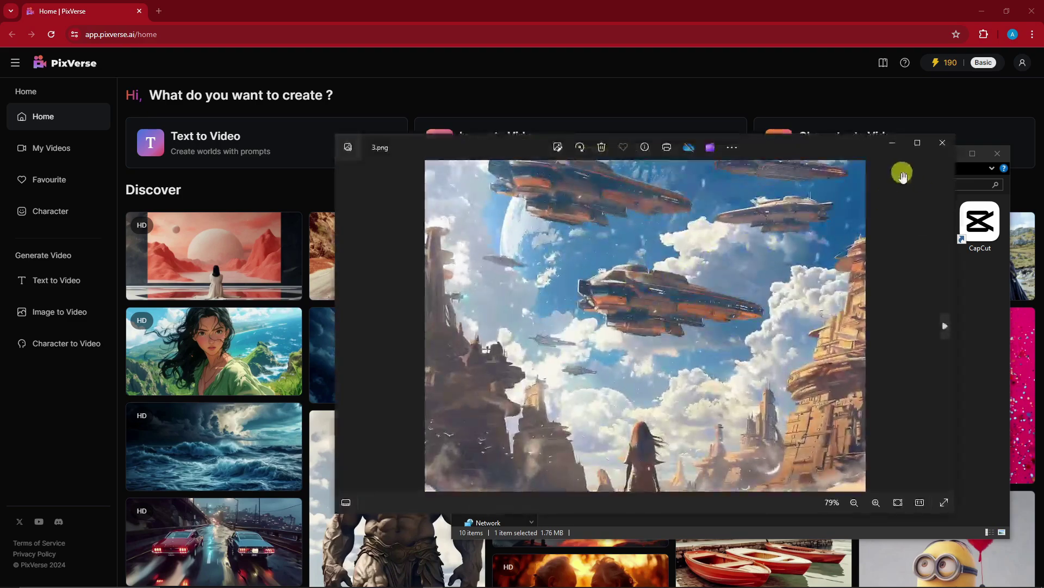
{"action": "left_click", "coordinate": [943, 143]}
{"action": "left_click", "coordinate": [995, 153]}
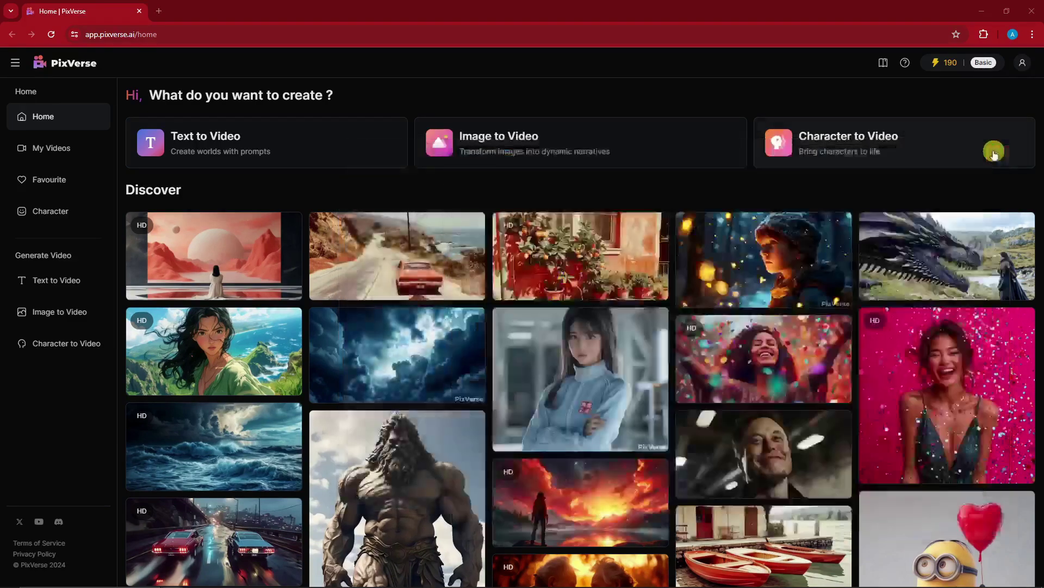
Start uploading an Image to Video source picture from the Desktop.
{"action": "left_click", "coordinate": [72, 317]}
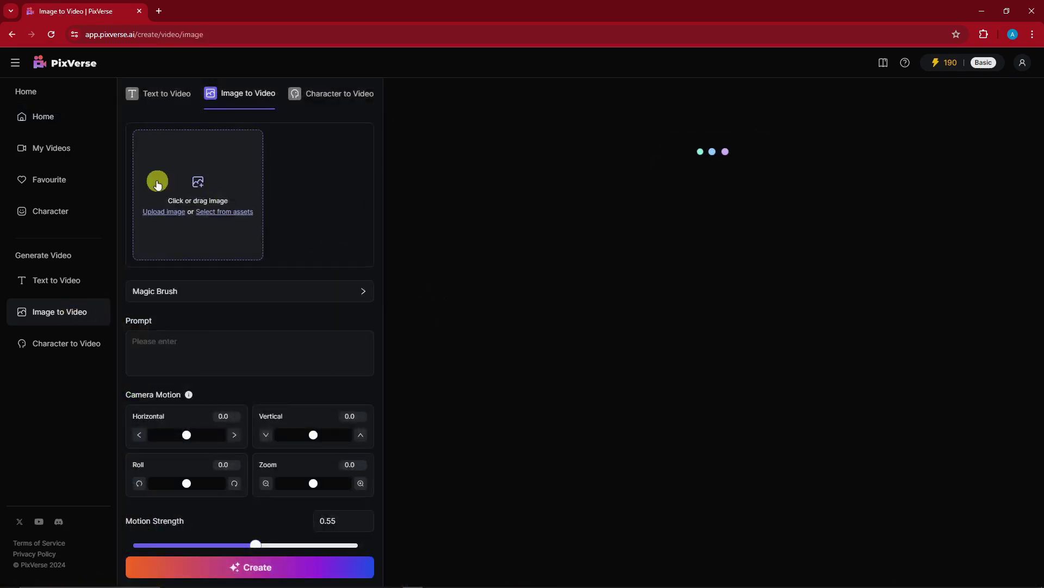
{"action": "left_click", "coordinate": [196, 191]}
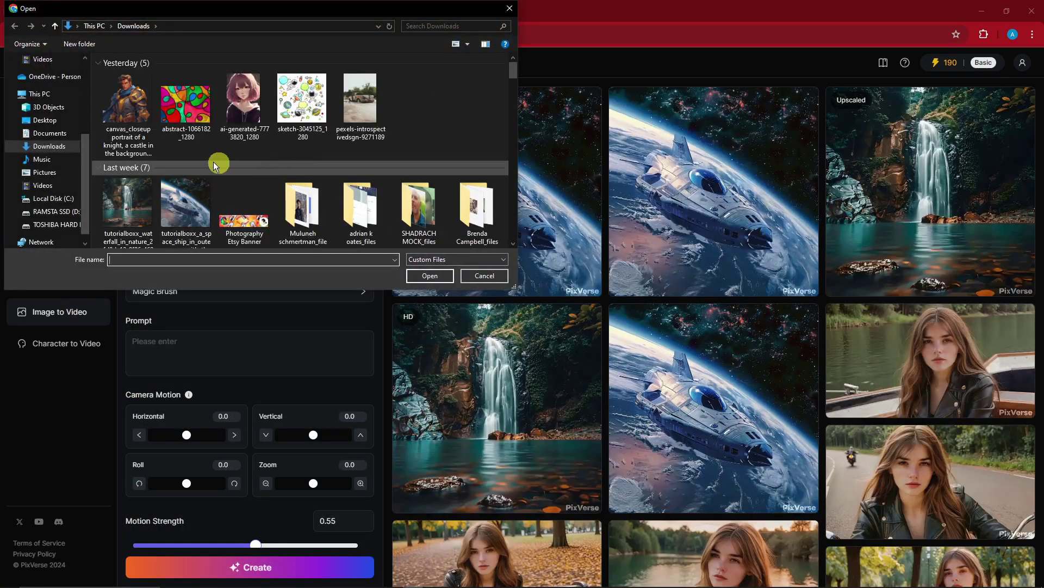
{"action": "scroll", "coordinate": [45, 111], "scroll_direction": "up", "scroll_amount": 3}
{"action": "left_click", "coordinate": [45, 80]}
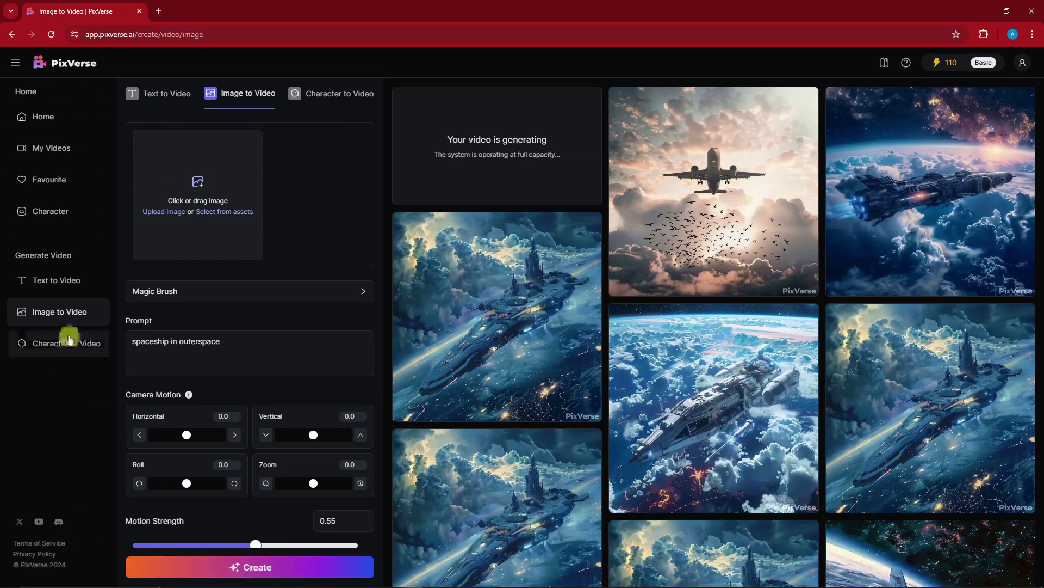
Upload the airplane-over-clouds picture from Downloads as the Image to Video source.
{"action": "left_click", "coordinate": [71, 312]}
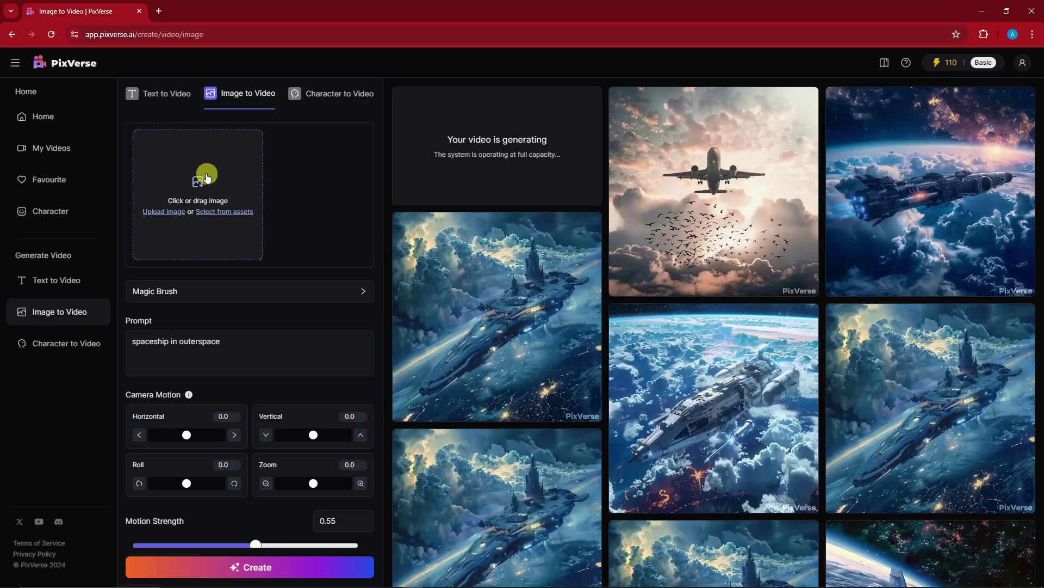
{"action": "left_click", "coordinate": [208, 178]}
{"action": "scroll", "coordinate": [36, 138], "scroll_direction": "up", "scroll_amount": 5}
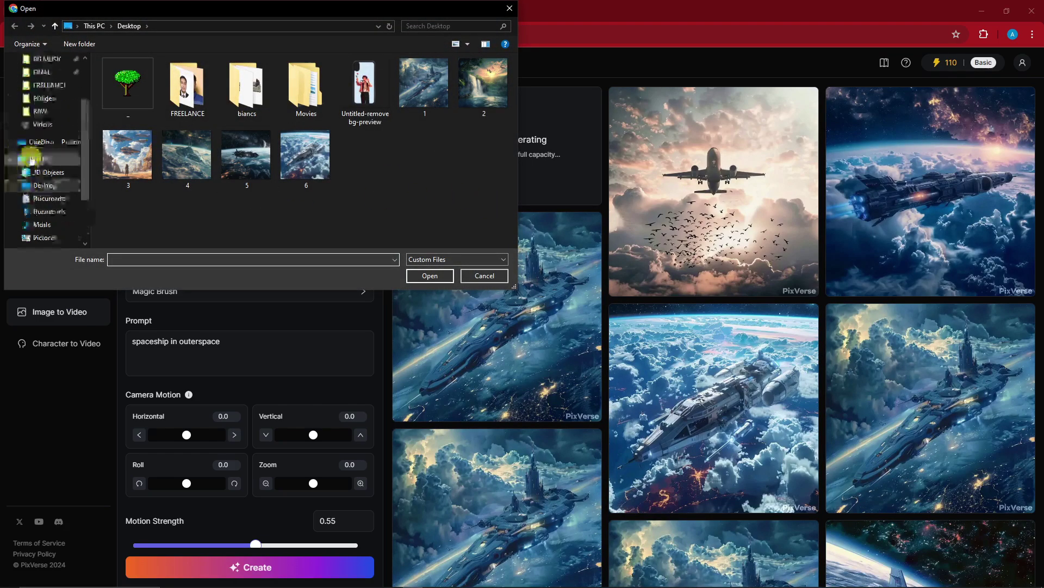
{"action": "left_click", "coordinate": [49, 93]}
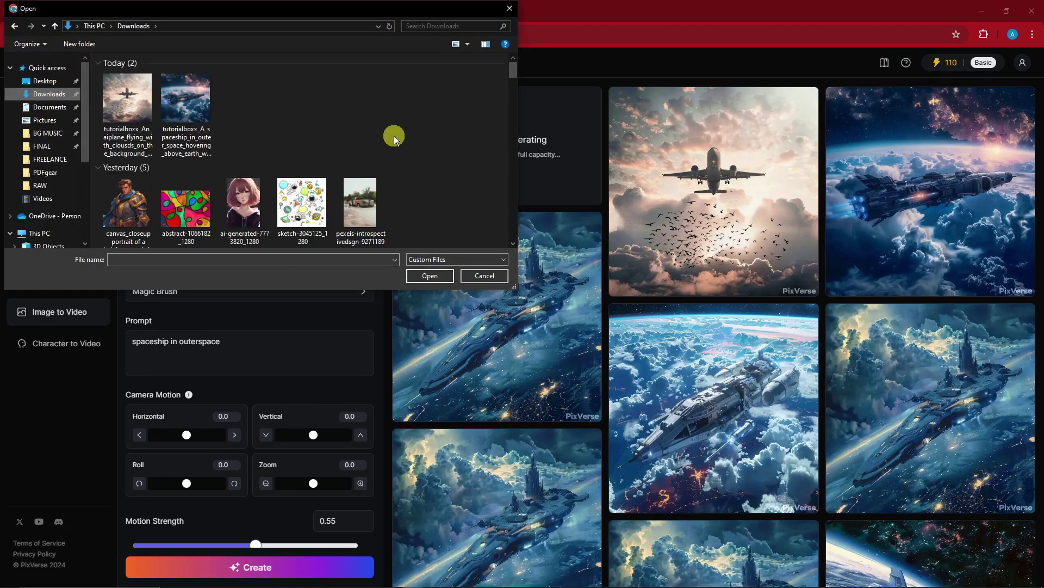
{"action": "double_click", "coordinate": [127, 98]}
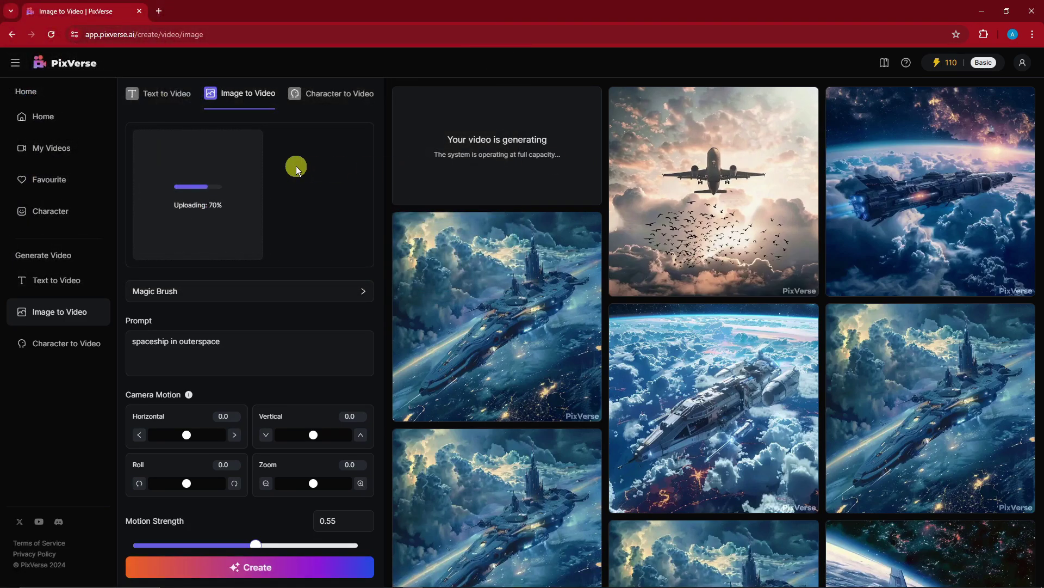
Keep the airplane picture as the source and bring up its Magic Brush editor.
{"action": "scroll", "coordinate": [336, 261], "scroll_direction": "down", "scroll_amount": 2}
{"action": "scroll", "coordinate": [269, 243], "scroll_direction": "up", "scroll_amount": 2}
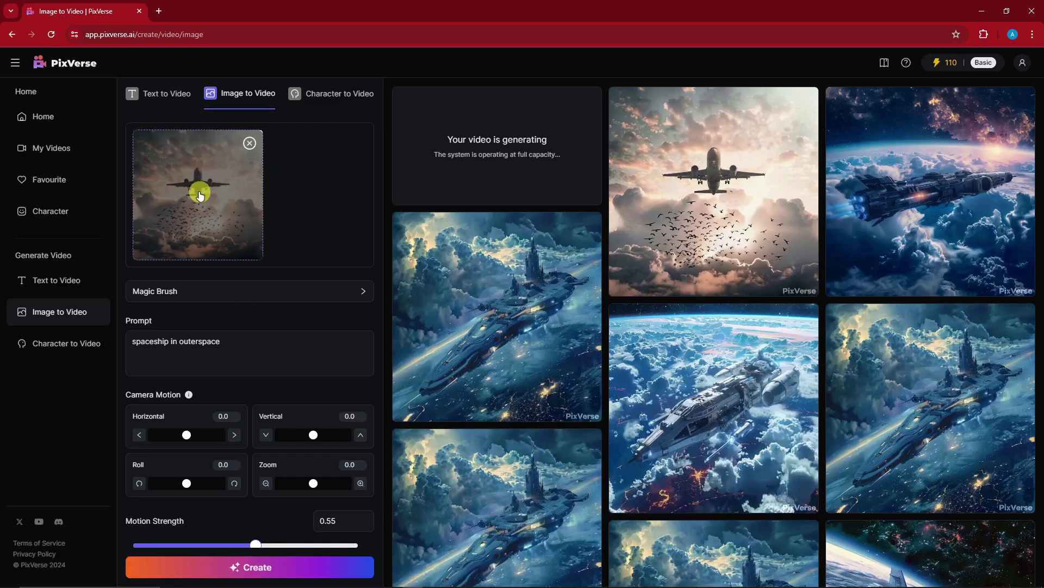
{"action": "left_click", "coordinate": [227, 191]}
{"action": "left_click", "coordinate": [513, 10]}
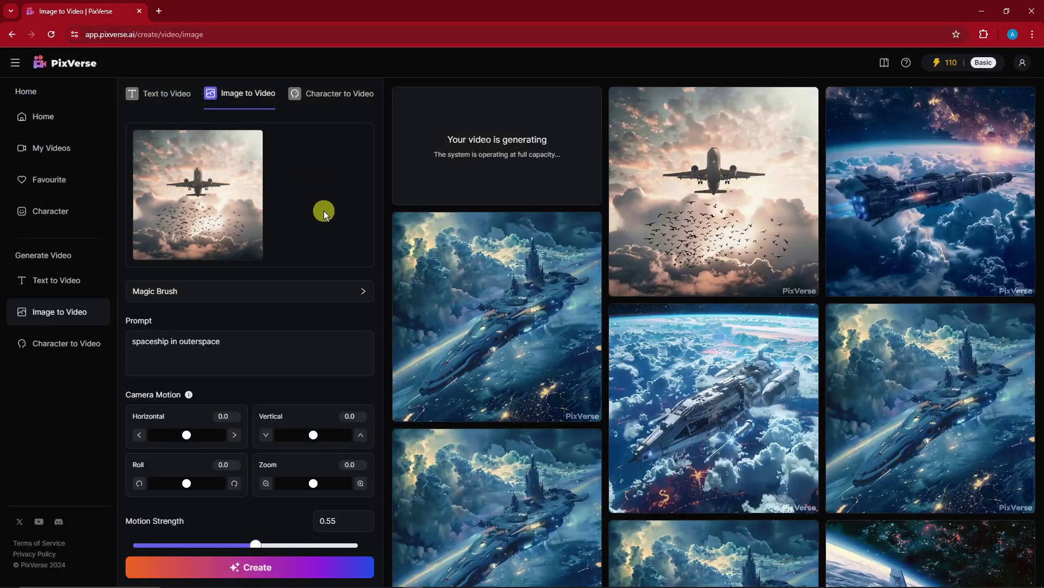
{"action": "left_click", "coordinate": [259, 292]}
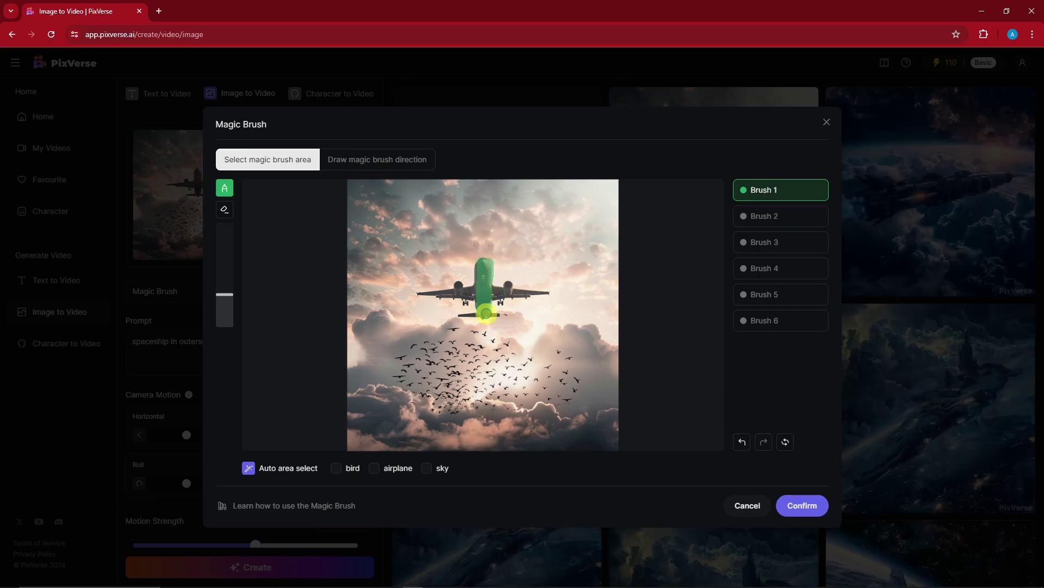
Undo a hand-painted area, then auto-select the airplane, birds and sky as Brushes 1–3.
{"action": "left_click", "coordinate": [466, 290]}
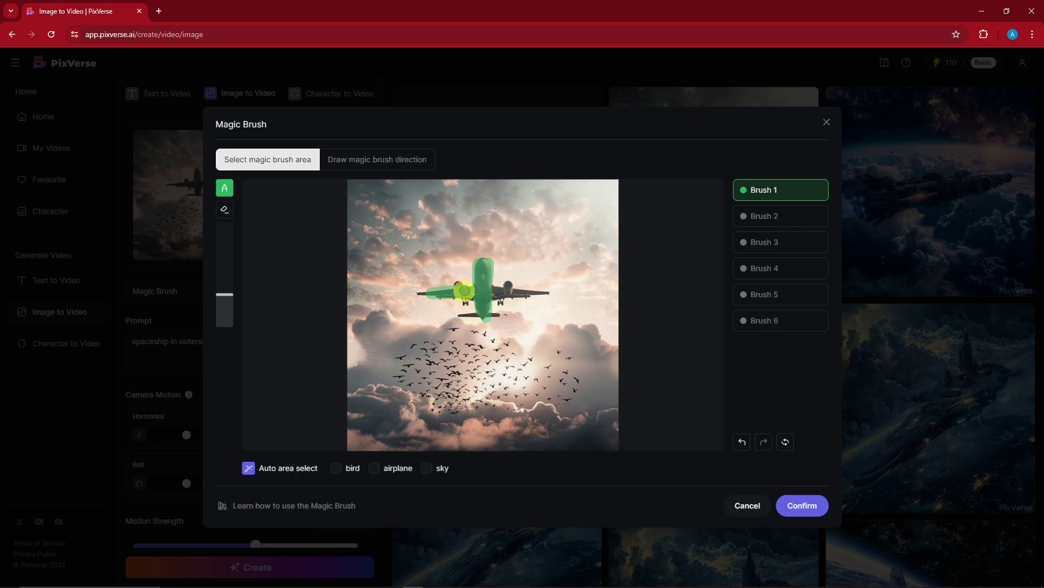
{"action": "left_click", "coordinate": [742, 443]}
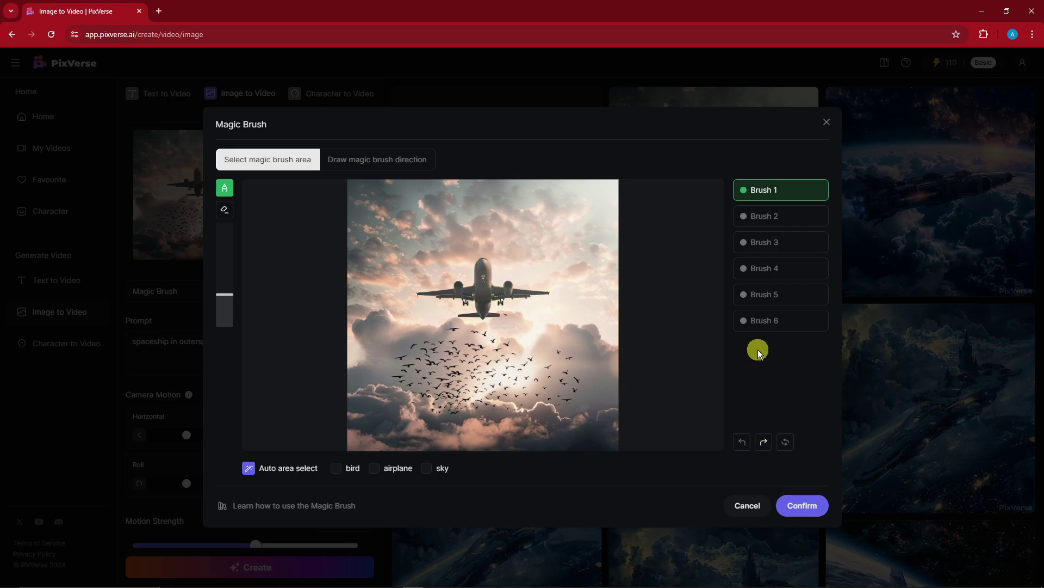
{"action": "left_click", "coordinate": [382, 468]}
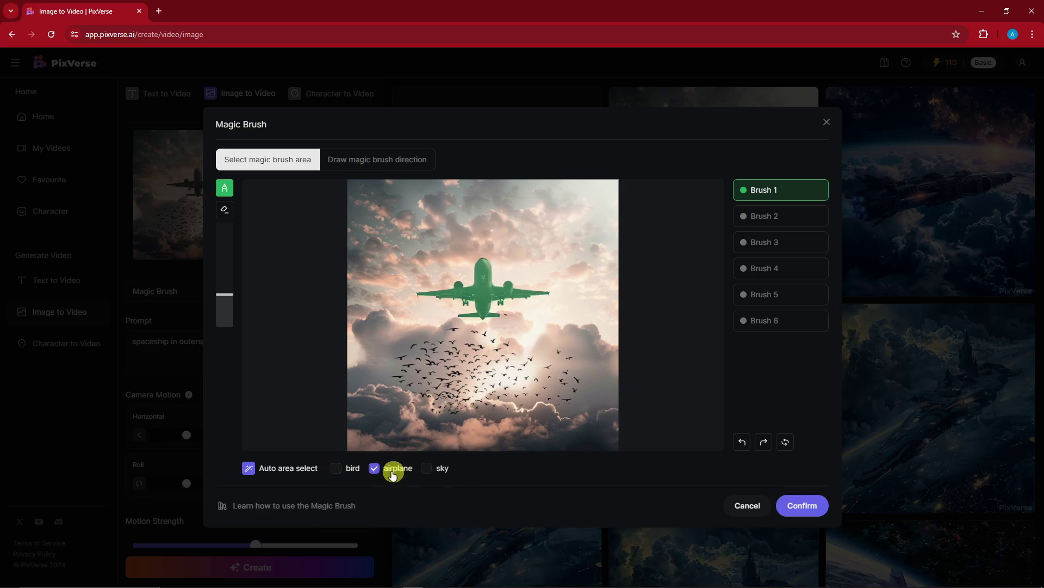
{"action": "left_click", "coordinate": [813, 216]}
{"action": "left_click", "coordinate": [336, 469]}
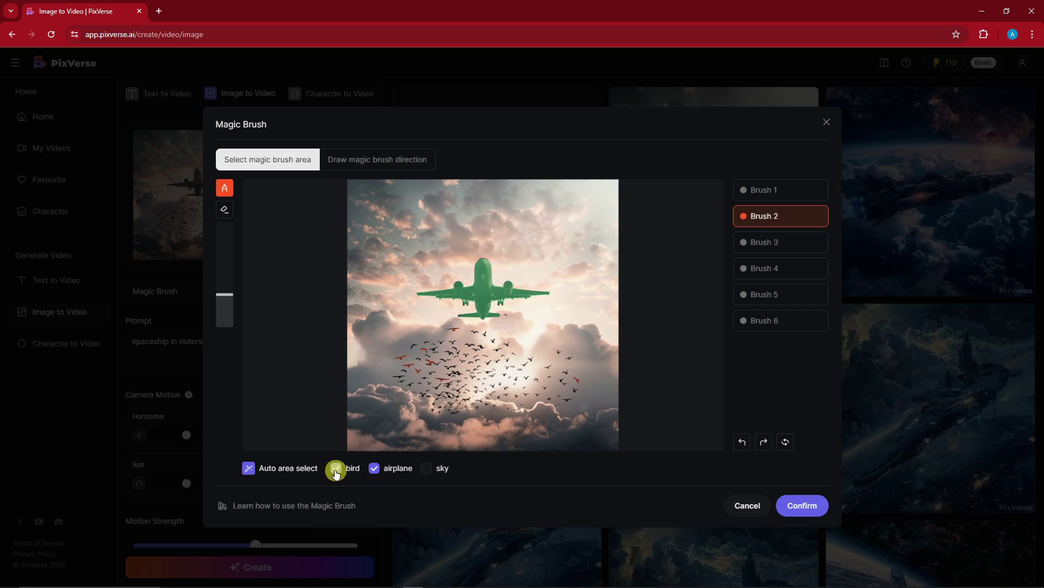
{"action": "left_click", "coordinate": [756, 241]}
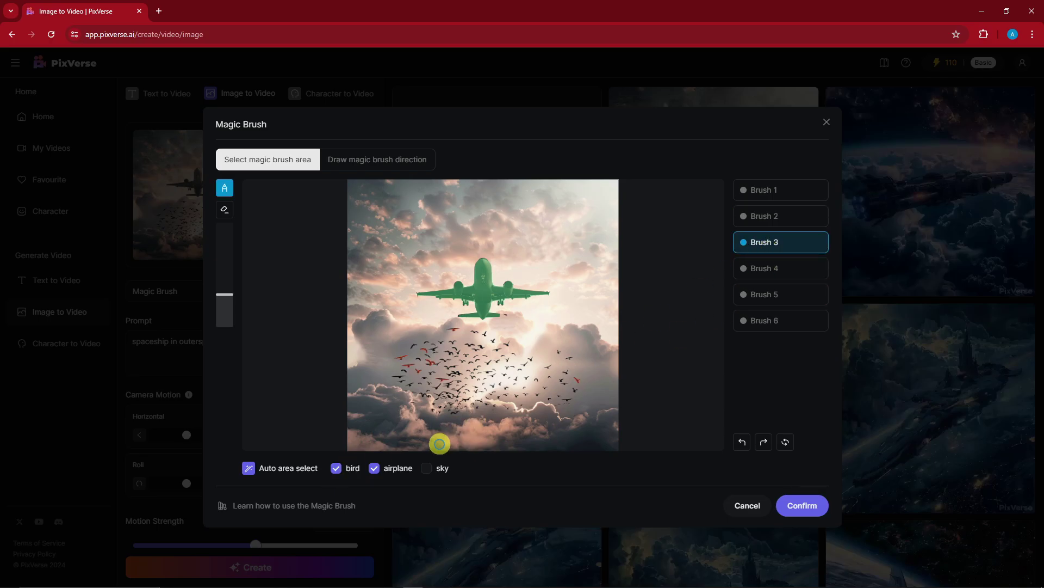
{"action": "left_click", "coordinate": [426, 468]}
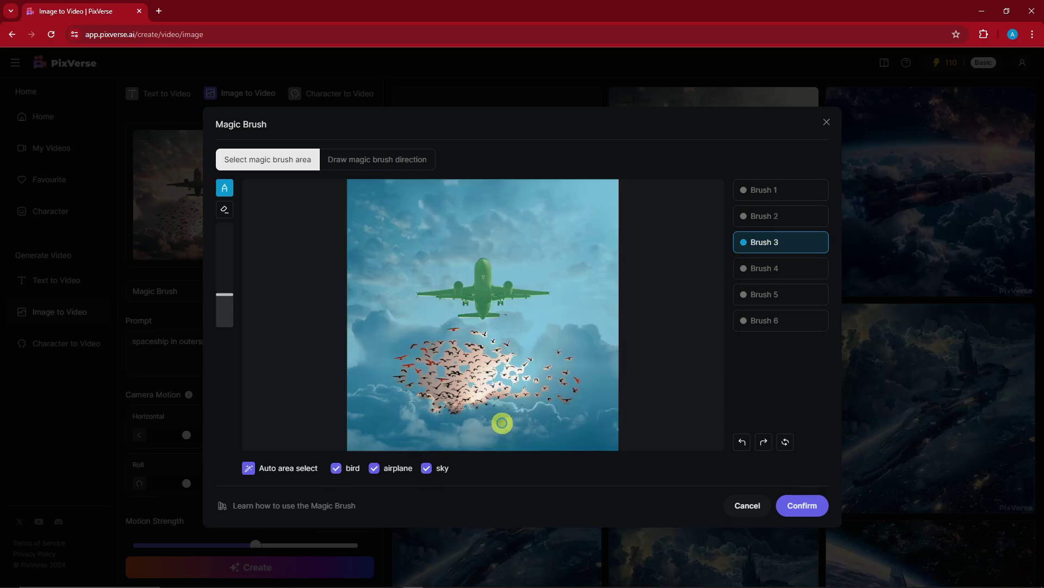
Draw arrows moving the airplane straight up, the birds upper-left and the right sky upward, then confirm.
{"action": "left_click", "coordinate": [375, 161]}
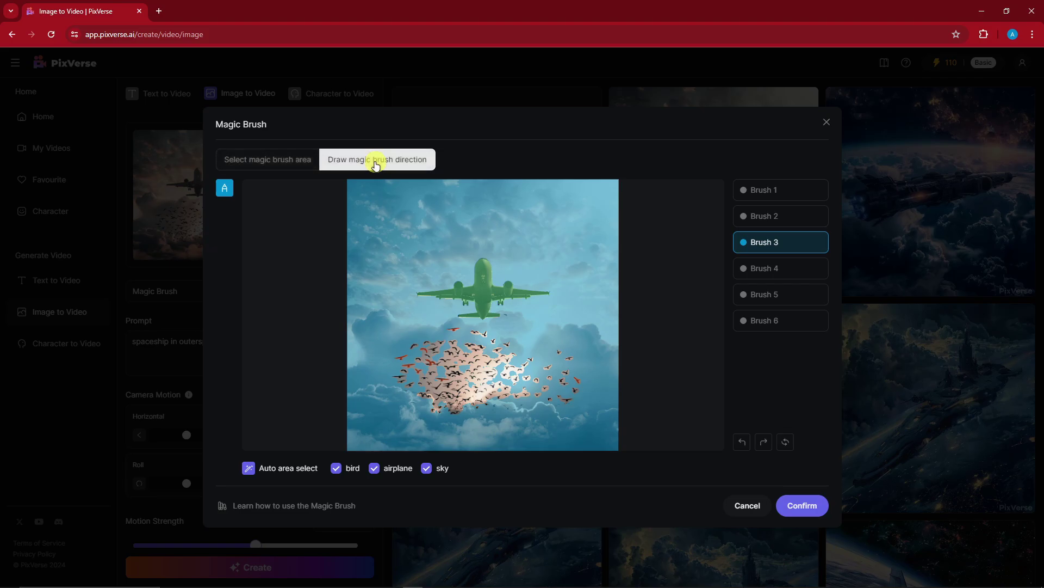
{"action": "left_click", "coordinate": [776, 190]}
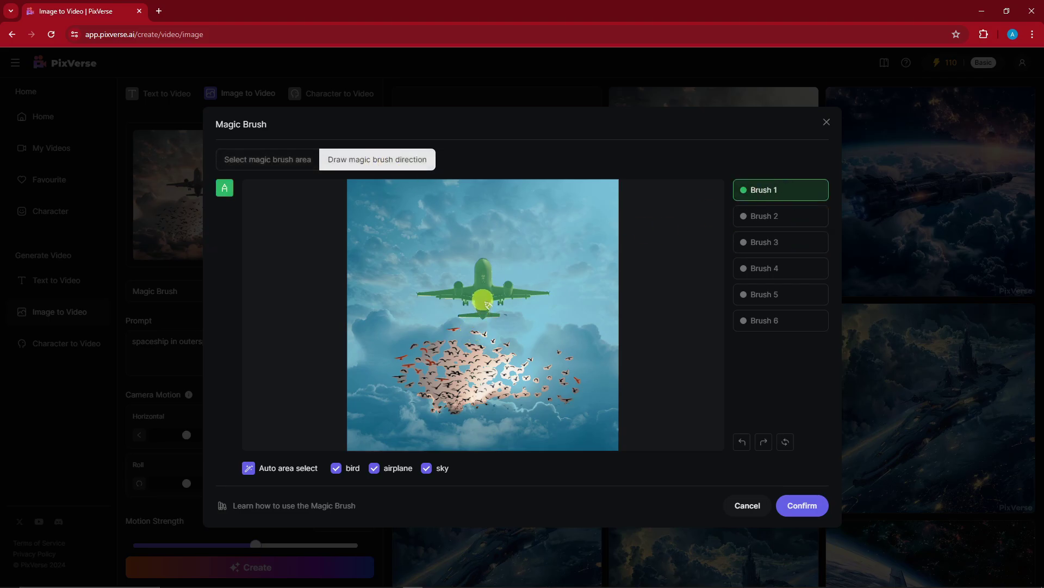
{"action": "mouse_move", "coordinate": [487, 303]}
{"action": "left_mouse_down"}
{"action": "mouse_move", "coordinate": [477, 276]}
{"action": "mouse_move", "coordinate": [484, 248]}
{"action": "left_mouse_up"}
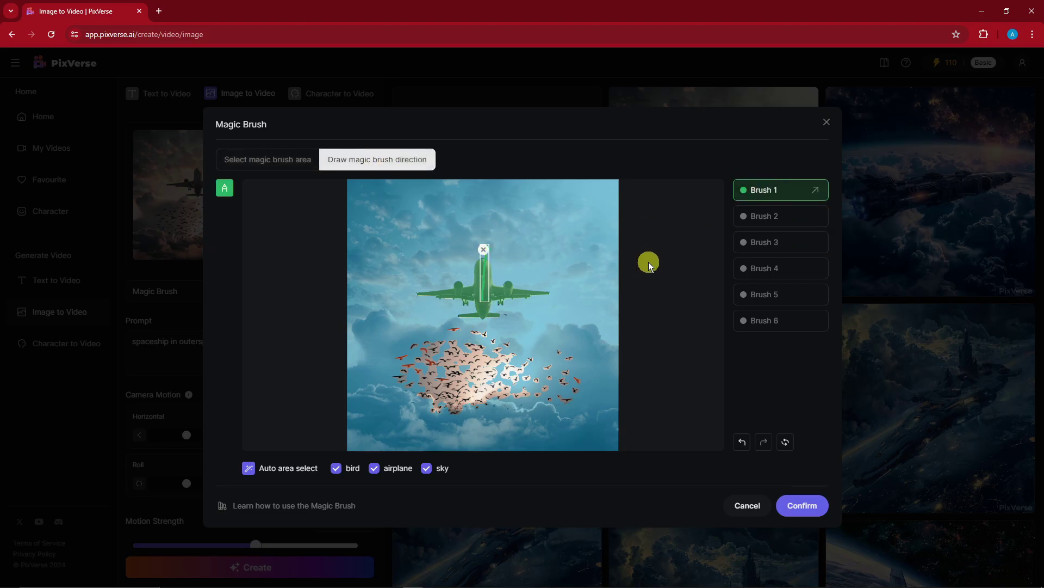
{"action": "left_click", "coordinate": [802, 217]}
{"action": "left_click", "coordinate": [794, 218]}
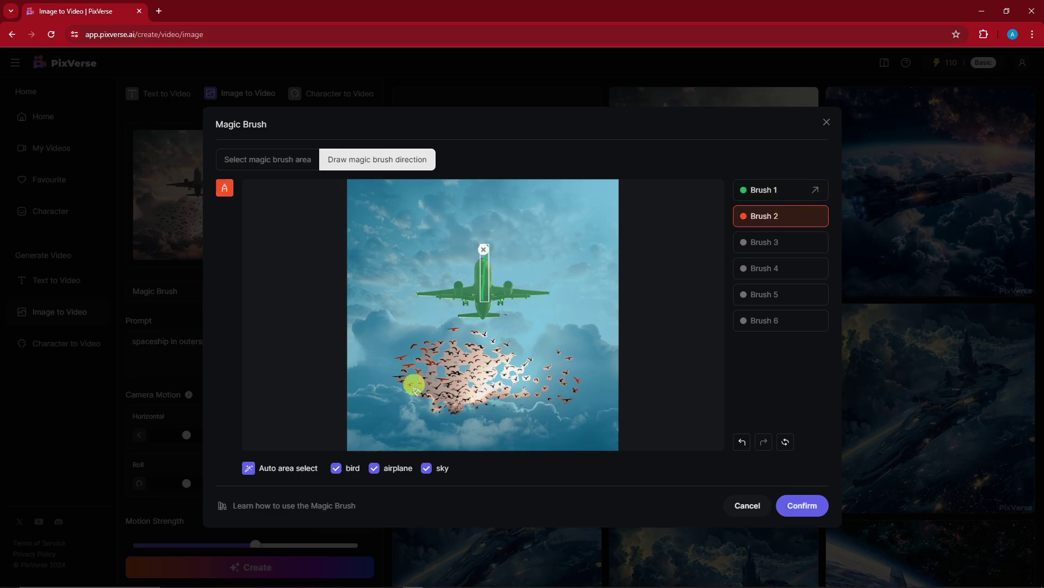
{"action": "left_click_drag", "start_coordinate": [445, 367], "coordinate": [380, 338]}
{"action": "left_click", "coordinate": [765, 245]}
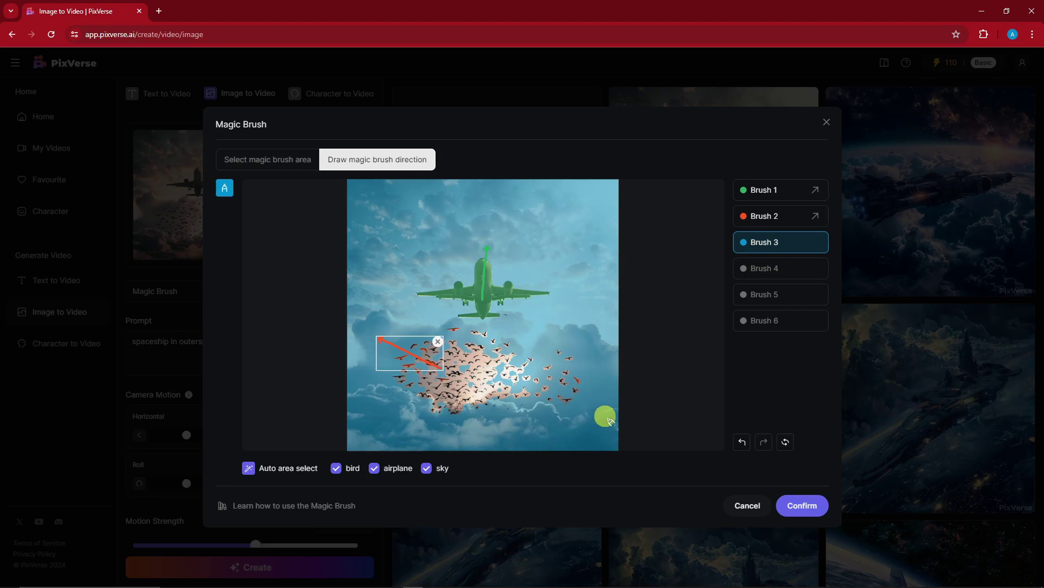
{"action": "mouse_move", "coordinate": [602, 439]}
{"action": "left_mouse_down"}
{"action": "mouse_move", "coordinate": [591, 364]}
{"action": "mouse_move", "coordinate": [602, 308]}
{"action": "left_mouse_up"}
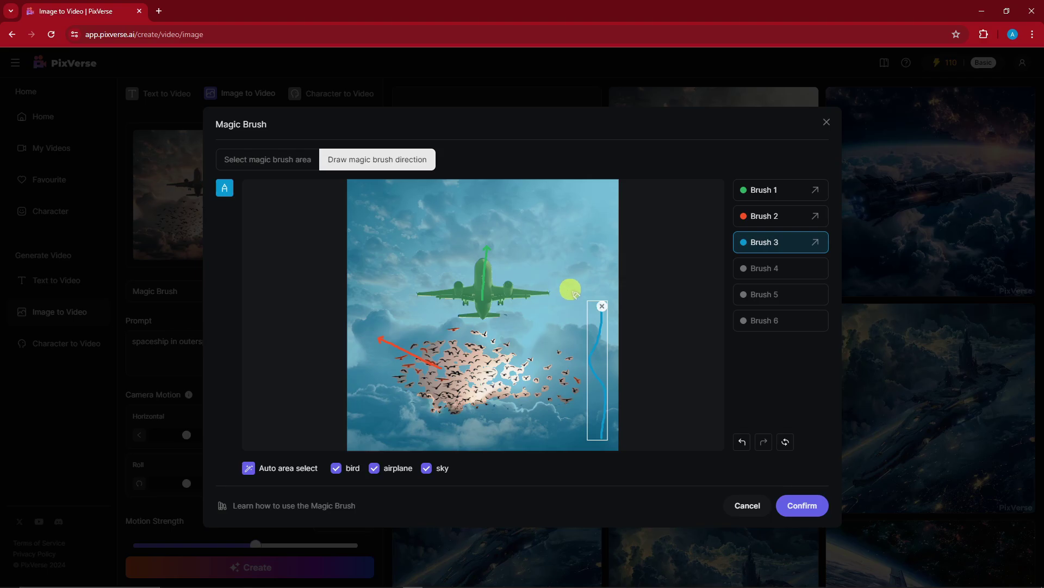
{"action": "left_click", "coordinate": [803, 503]}
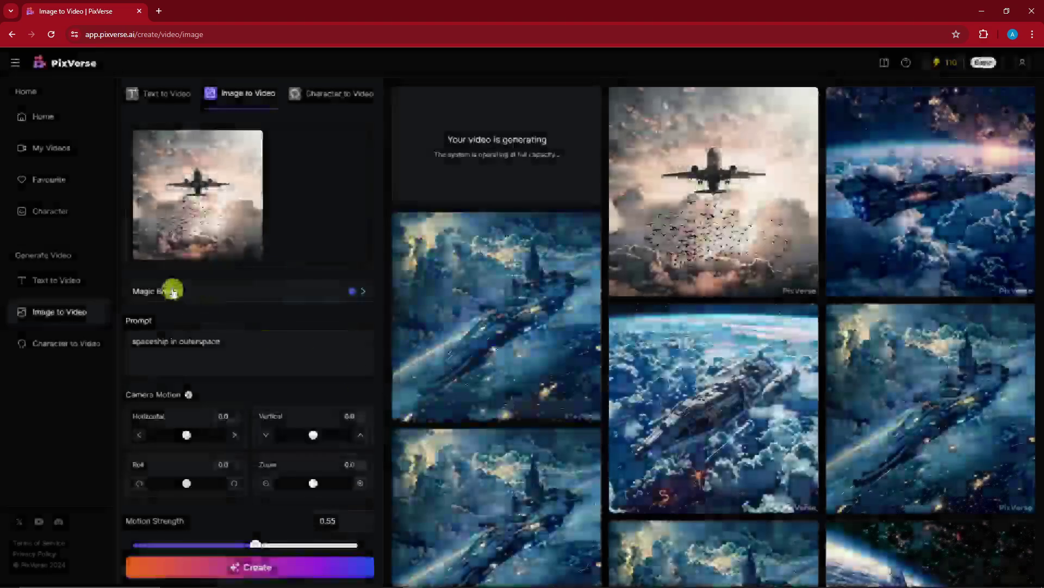
Replace the prompt with 'An airplaine flying' and generate the airplane clip.
{"action": "scroll", "coordinate": [196, 277], "scroll_direction": "down", "scroll_amount": 2}
{"action": "left_click", "coordinate": [256, 224]}
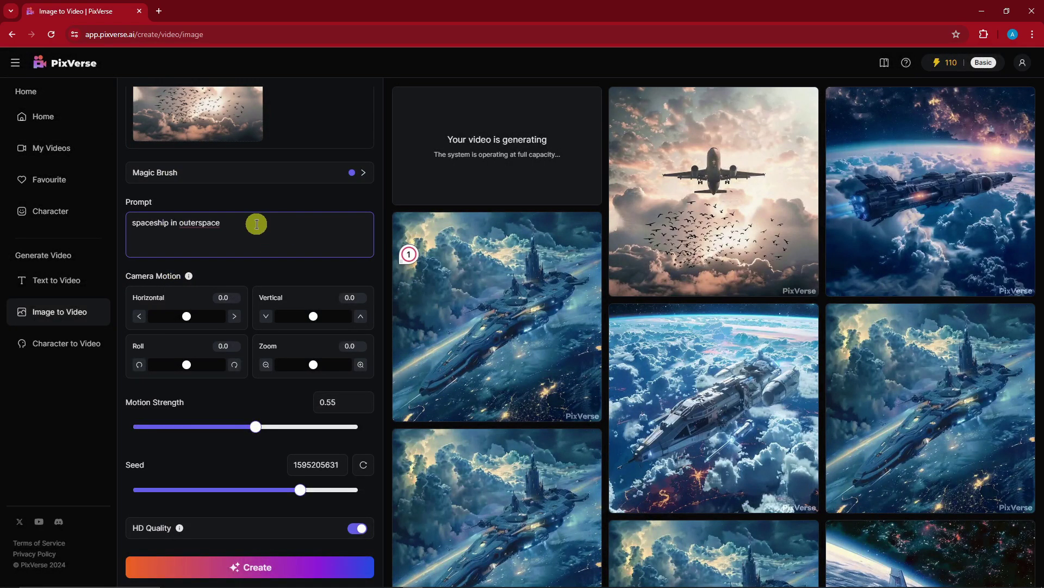
{"action": "key", "text": "ctrl+a"}
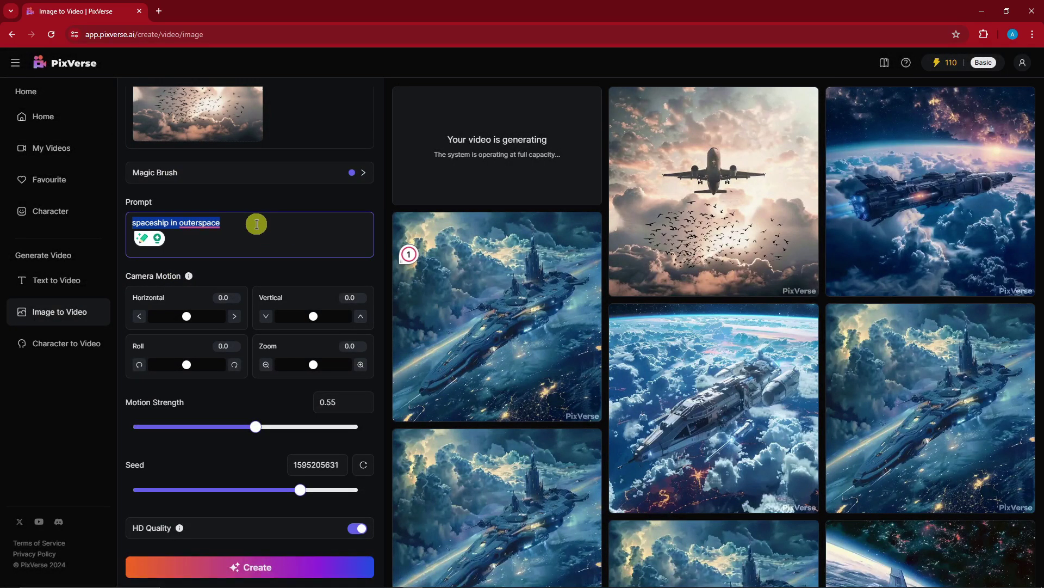
{"action": "scroll", "coordinate": [202, 171], "scroll_direction": "up", "scroll_amount": 2}
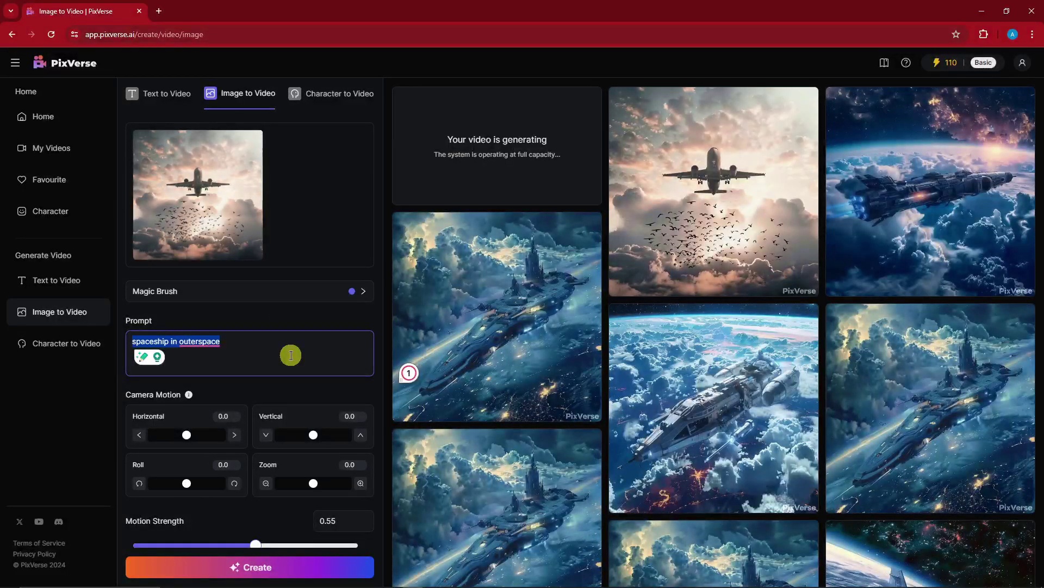
{"action": "type", "text": "An airplaine flying"}
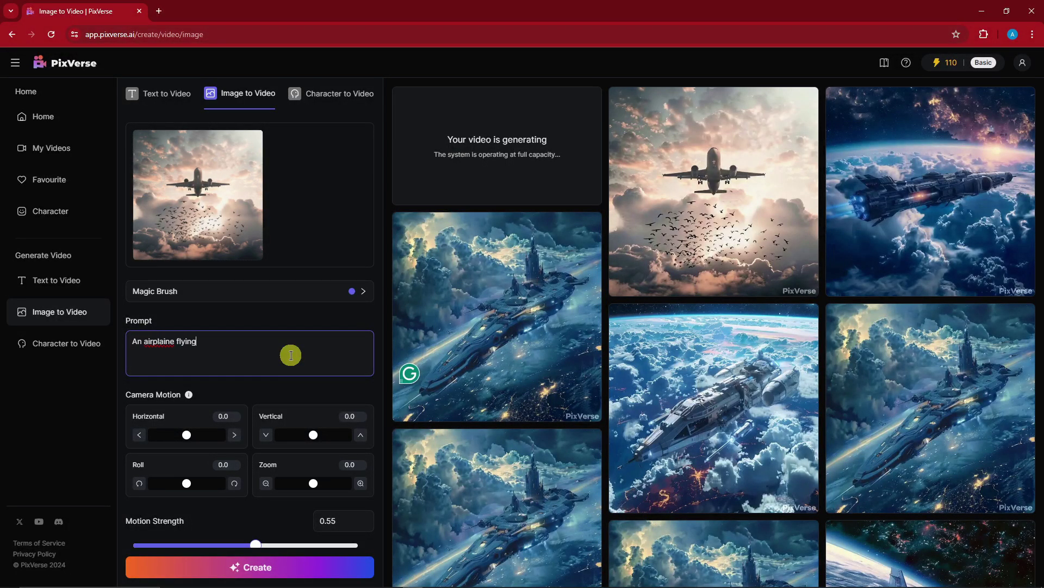
{"action": "scroll", "coordinate": [291, 355], "scroll_direction": "down", "scroll_amount": 2}
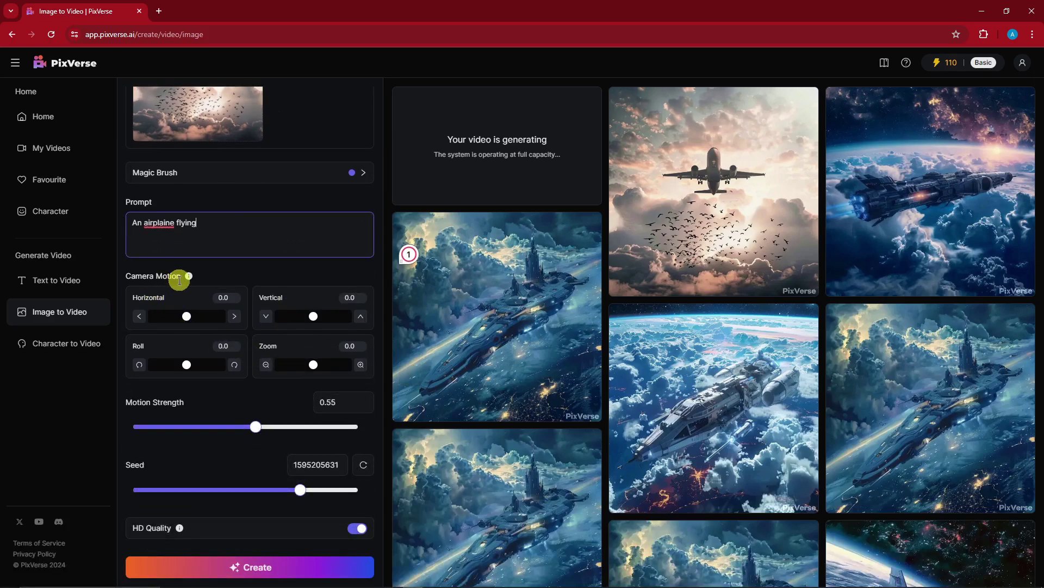
{"action": "scroll", "coordinate": [263, 349], "scroll_direction": "down", "scroll_amount": 1}
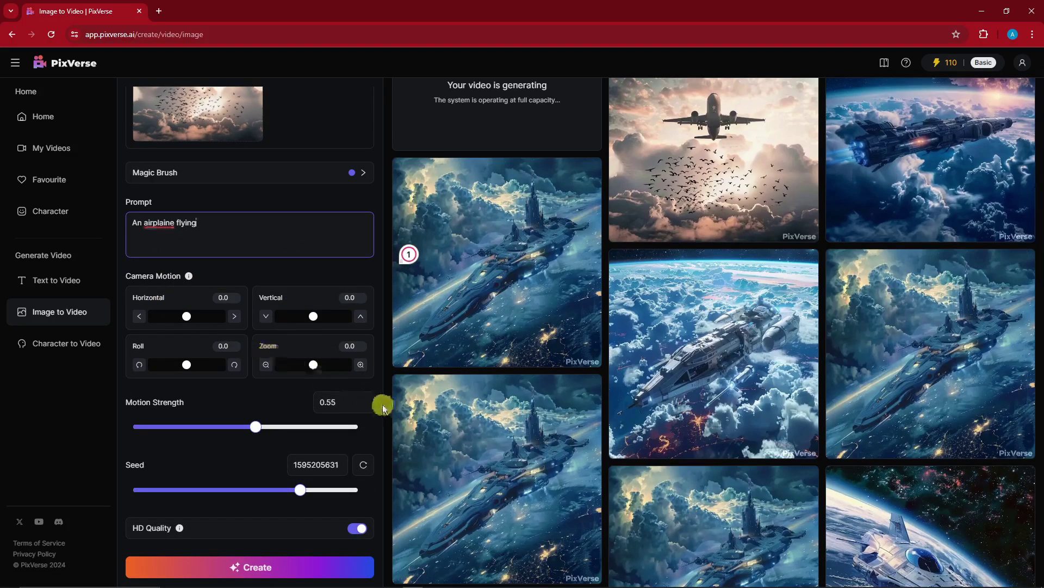
{"action": "scroll", "coordinate": [277, 423], "scroll_direction": "down", "scroll_amount": 1}
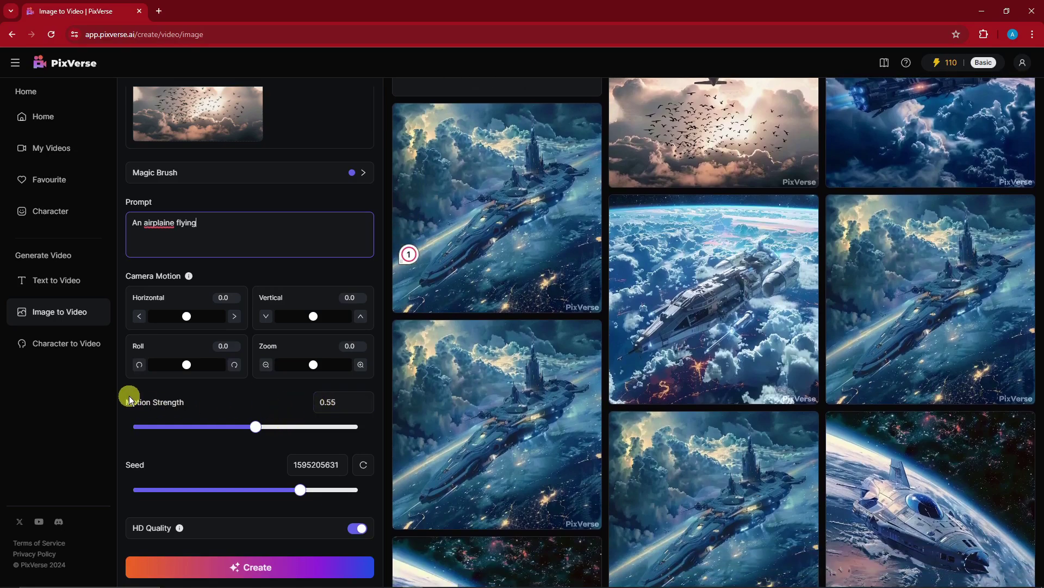
{"action": "left_click_drag", "start_coordinate": [129, 396], "coordinate": [158, 400]}
{"action": "left_click", "coordinate": [241, 398]}
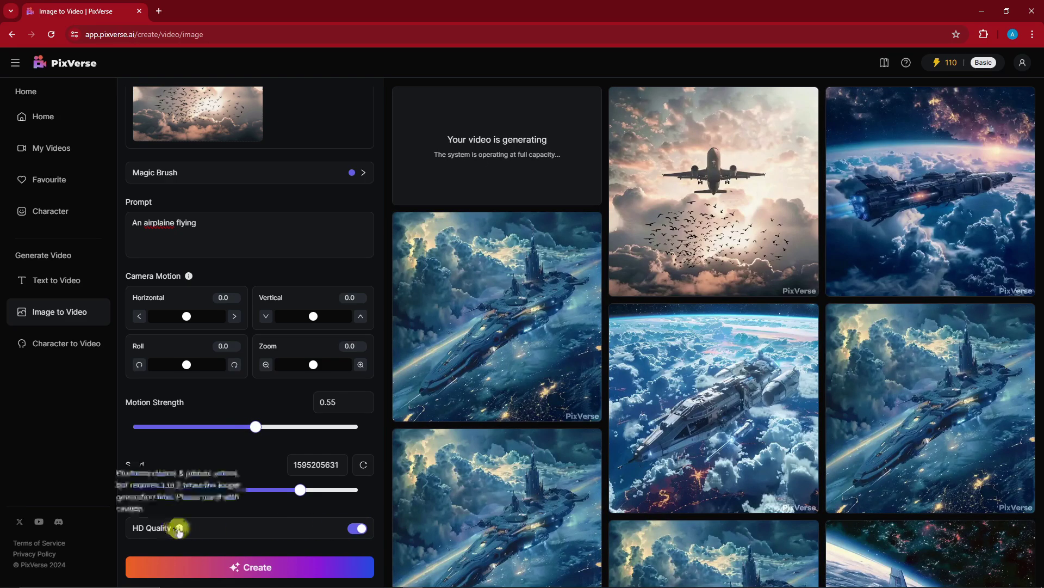
{"action": "mouse_move", "coordinate": [181, 528]}
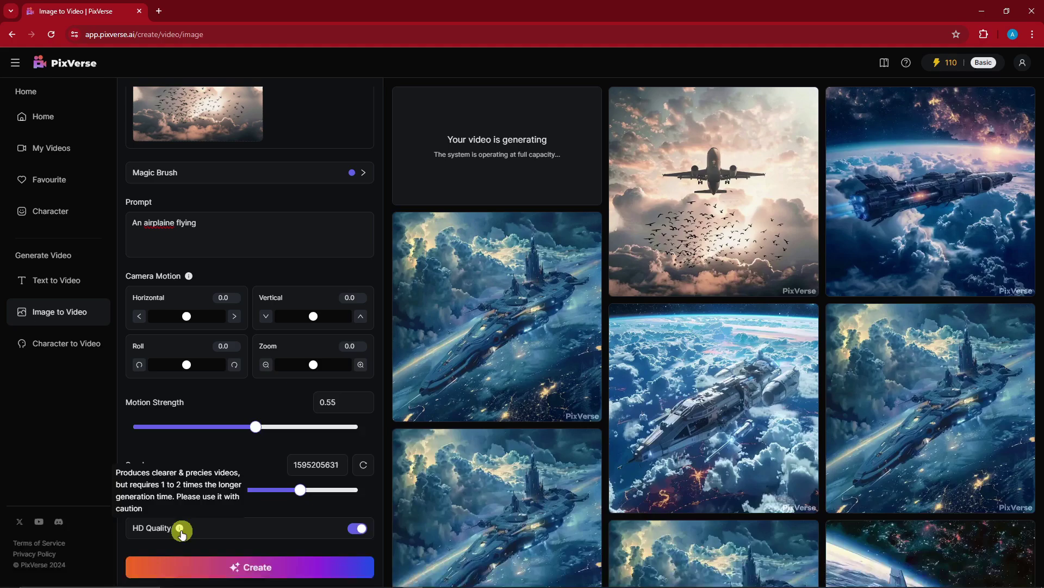
{"action": "left_click", "coordinate": [318, 566]}
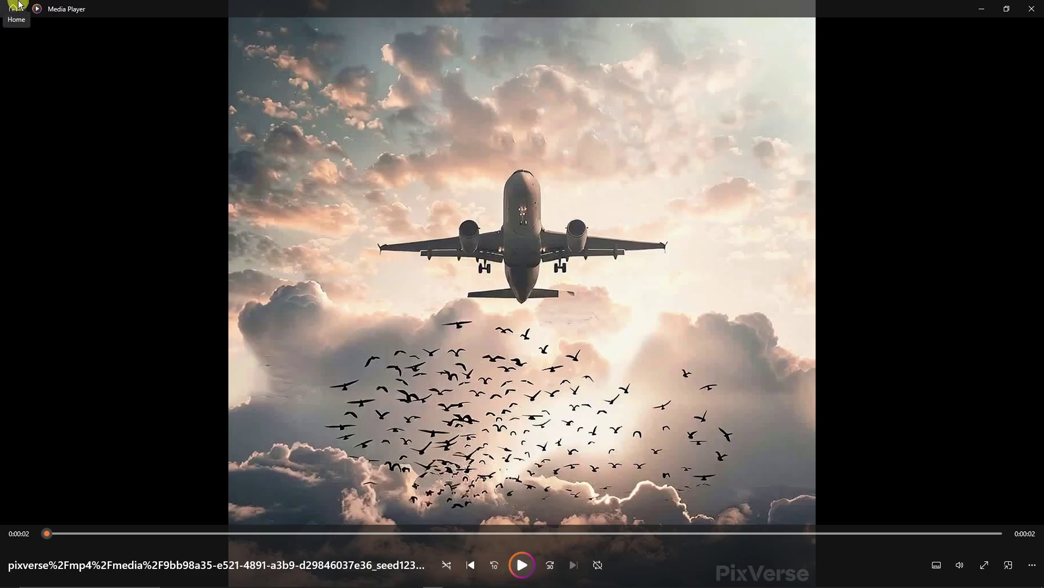
Play, pause and rewind the airplane-and-birds clip three times, then close Media Player.
{"action": "left_click", "coordinate": [524, 563]}
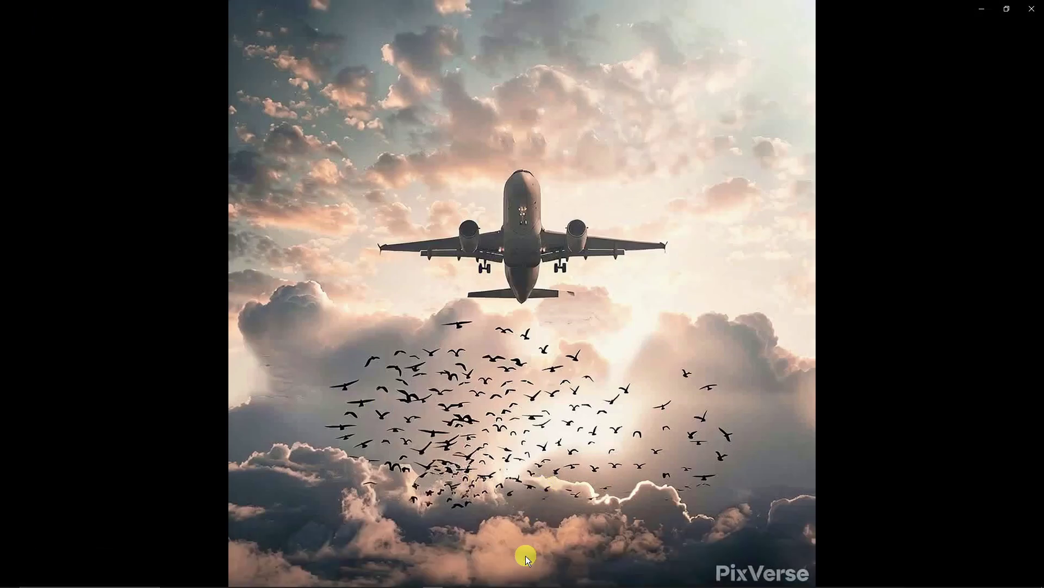
{"action": "left_click", "coordinate": [526, 565]}
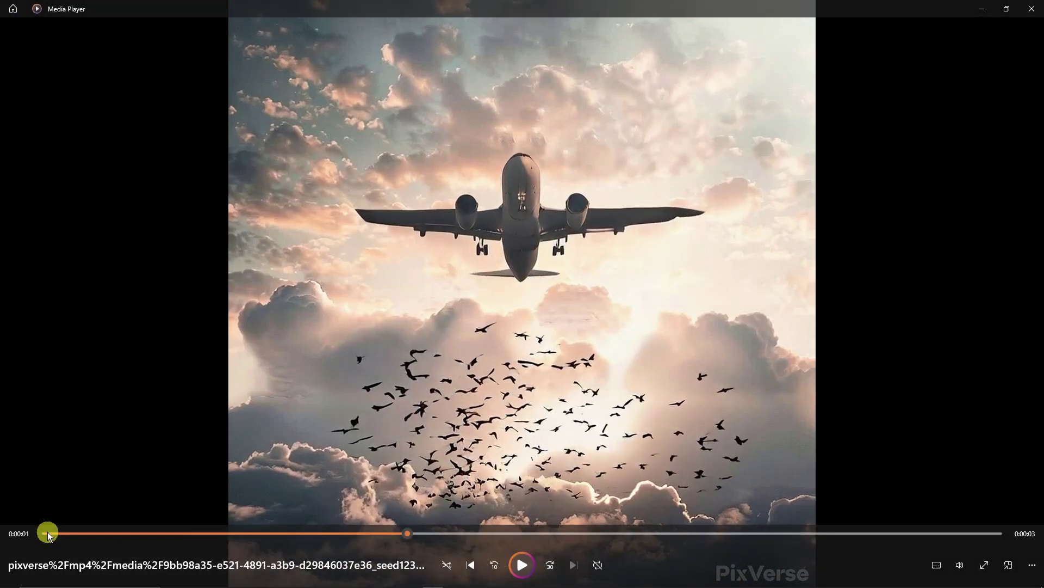
{"action": "left_click", "coordinate": [47, 533]}
{"action": "left_click", "coordinate": [516, 566]}
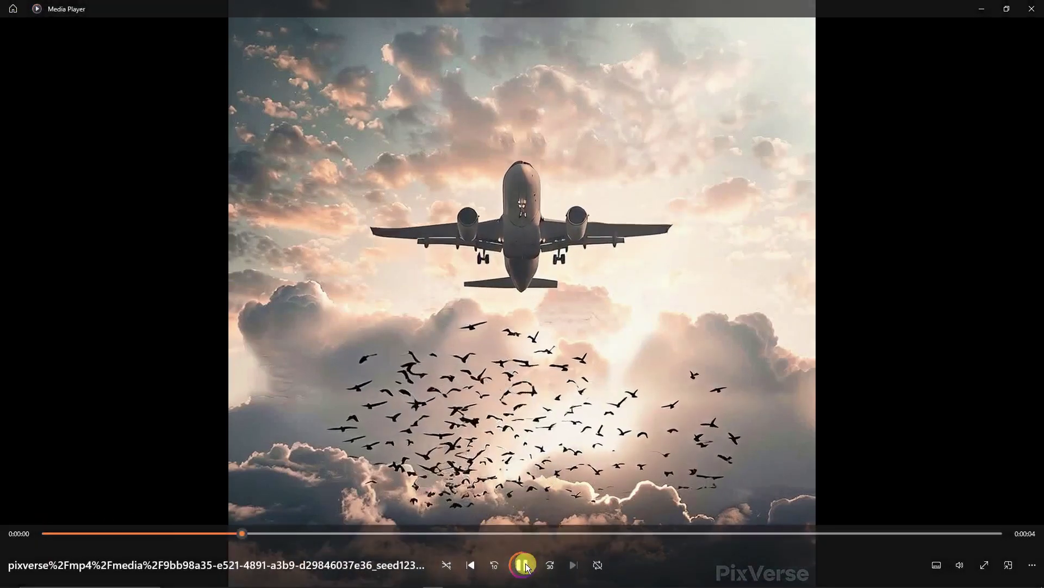
{"action": "left_click", "coordinate": [61, 508]}
{"action": "left_click", "coordinate": [43, 534]}
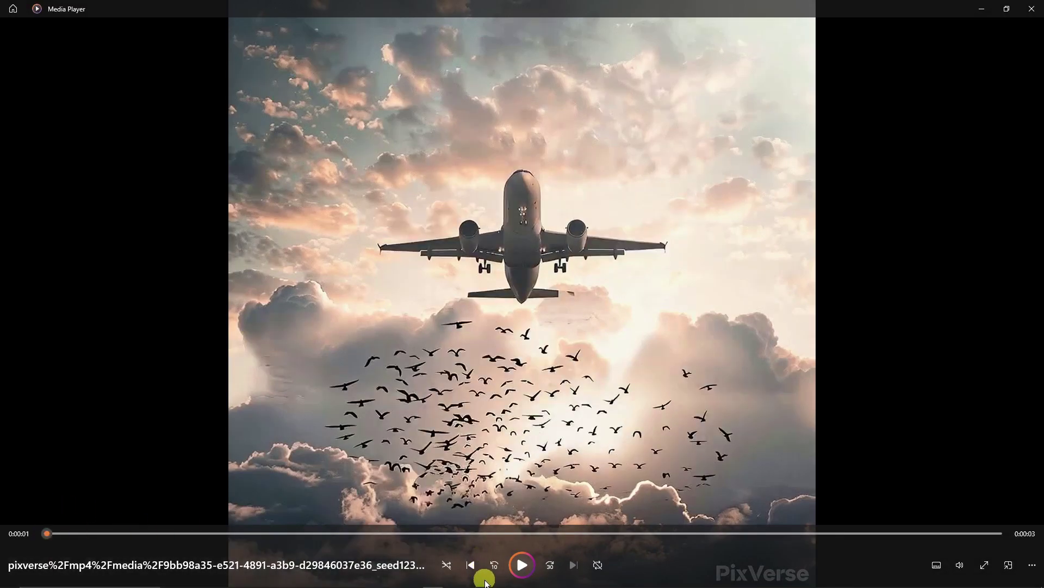
{"action": "left_click", "coordinate": [523, 566]}
{"action": "left_click", "coordinate": [531, 566]}
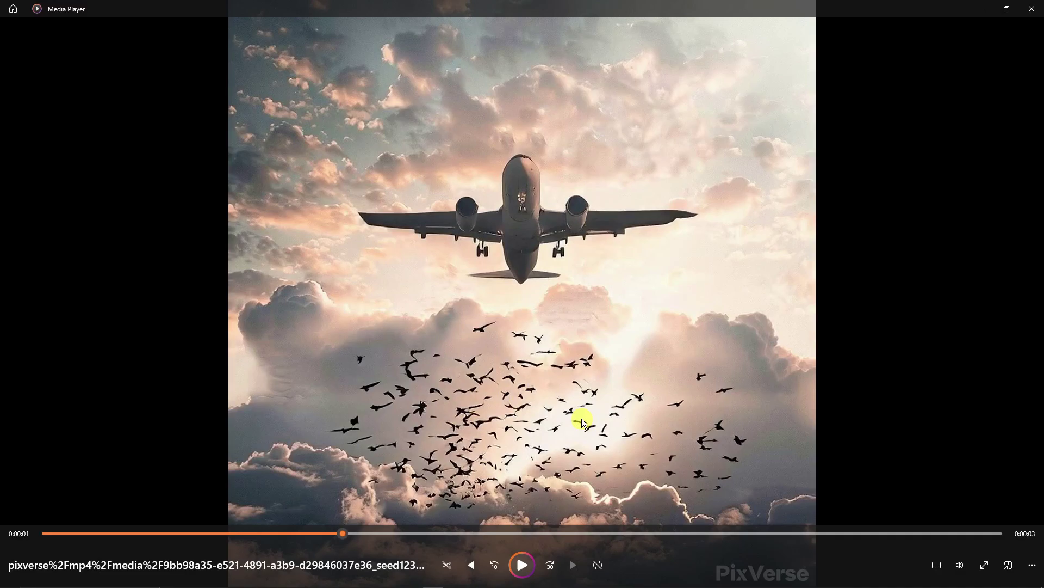
{"action": "left_click", "coordinate": [37, 533]}
{"action": "left_click", "coordinate": [521, 564]}
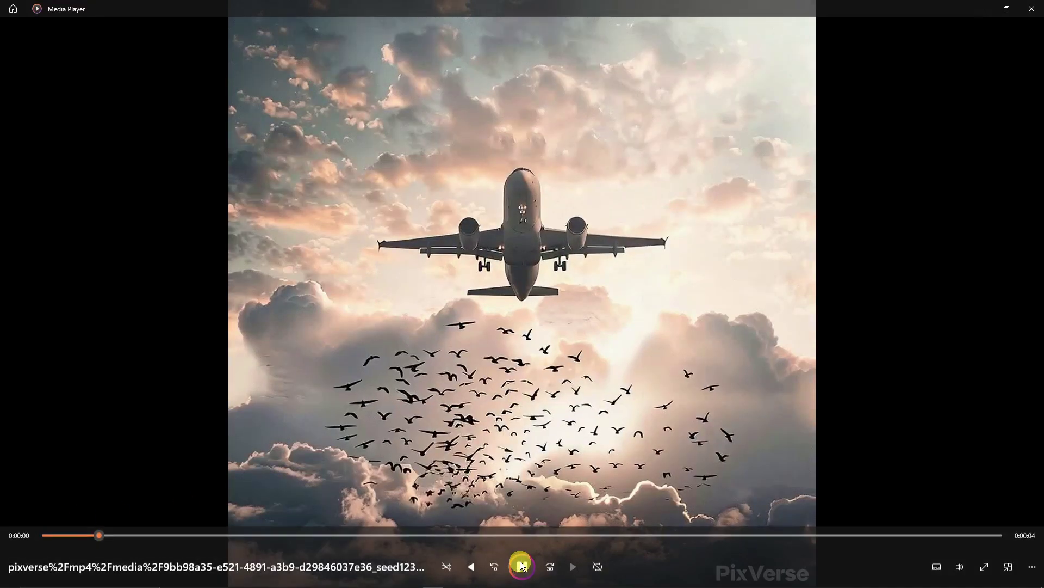
{"action": "left_click", "coordinate": [523, 564]}
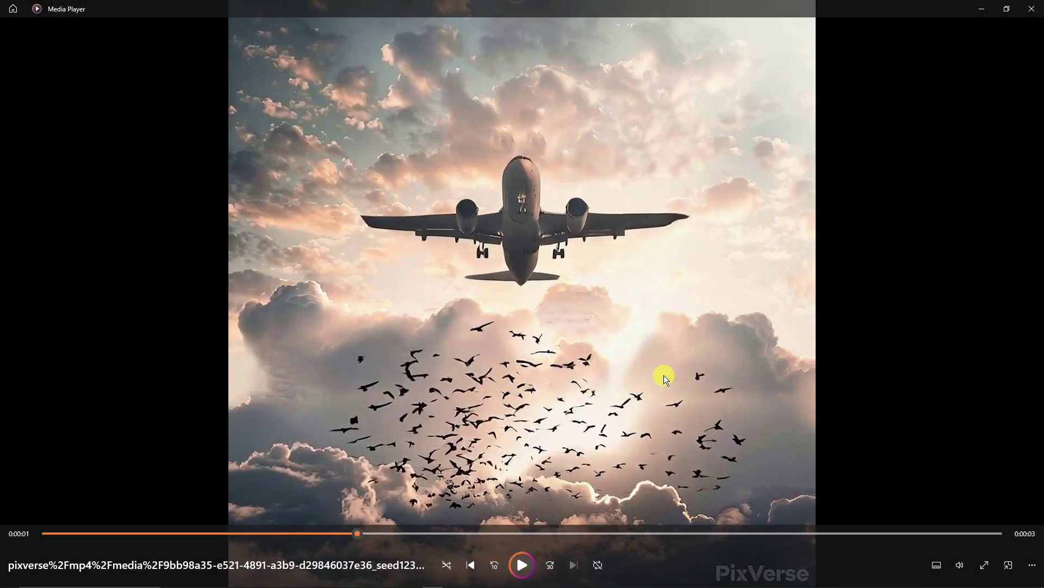
{"action": "left_click", "coordinate": [1033, 9]}
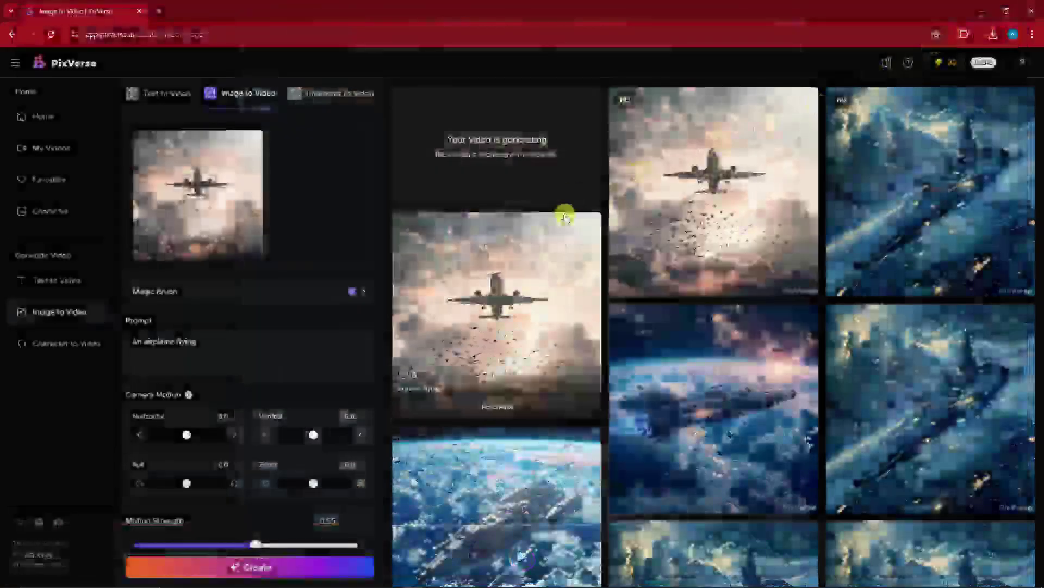
Upscale the airplane flying clip from its detail page and return to Image to Video.
{"action": "scroll", "coordinate": [696, 334], "scroll_direction": "down", "scroll_amount": 3}
{"action": "scroll", "coordinate": [583, 319], "scroll_direction": "up", "scroll_amount": 3}
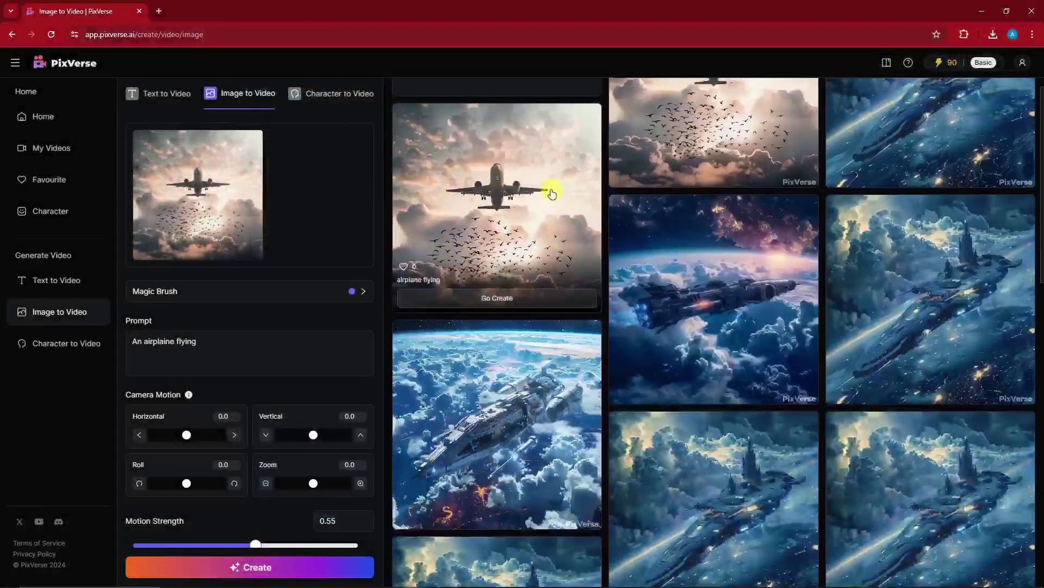
{"action": "left_click", "coordinate": [552, 191]}
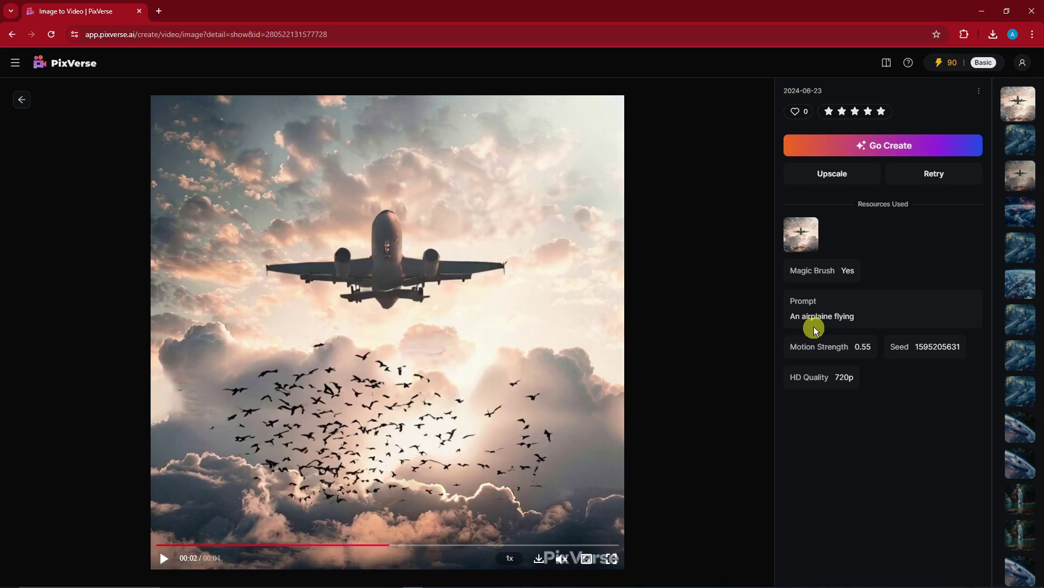
{"action": "left_click", "coordinate": [841, 179]}
{"action": "left_click", "coordinate": [24, 101]}
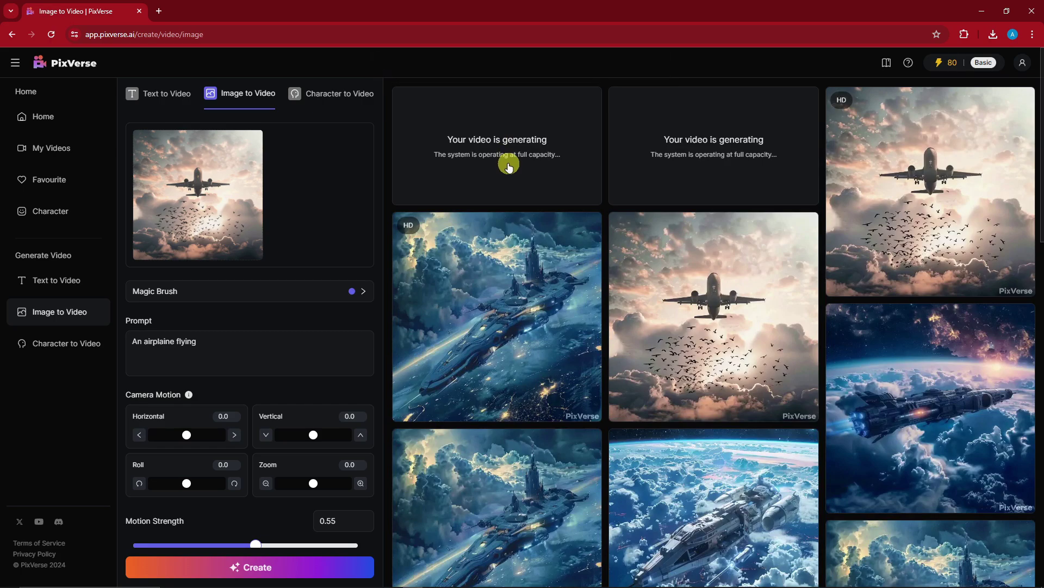
Remove the airplane image and upload waterfall image 2 from the Desktop instead.
{"action": "left_click", "coordinate": [253, 142]}
{"action": "left_click", "coordinate": [237, 188]}
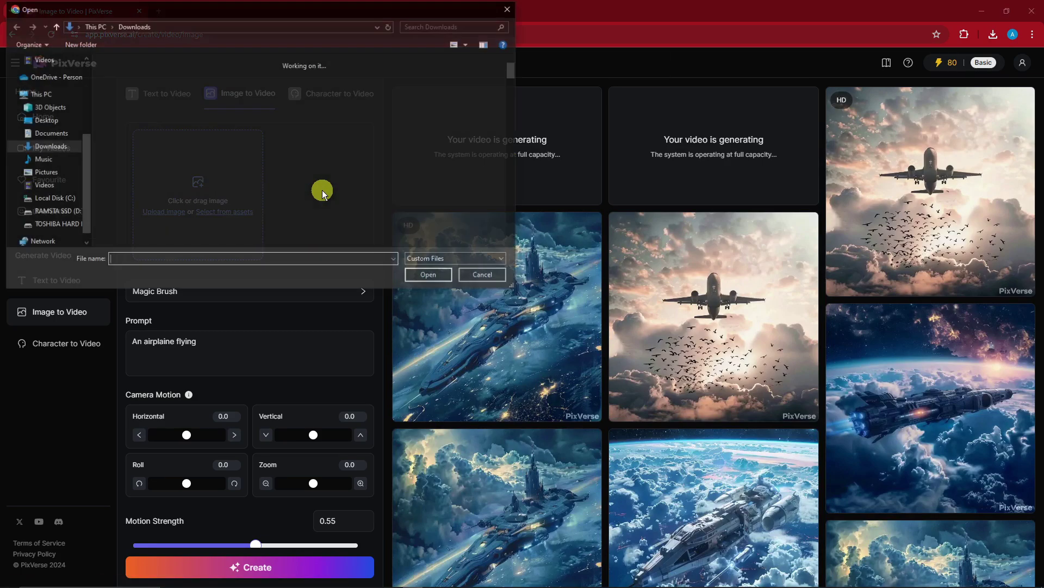
{"action": "scroll", "coordinate": [41, 142], "scroll_direction": "up", "scroll_amount": 3}
{"action": "scroll", "coordinate": [35, 136], "scroll_direction": "up", "scroll_amount": 3}
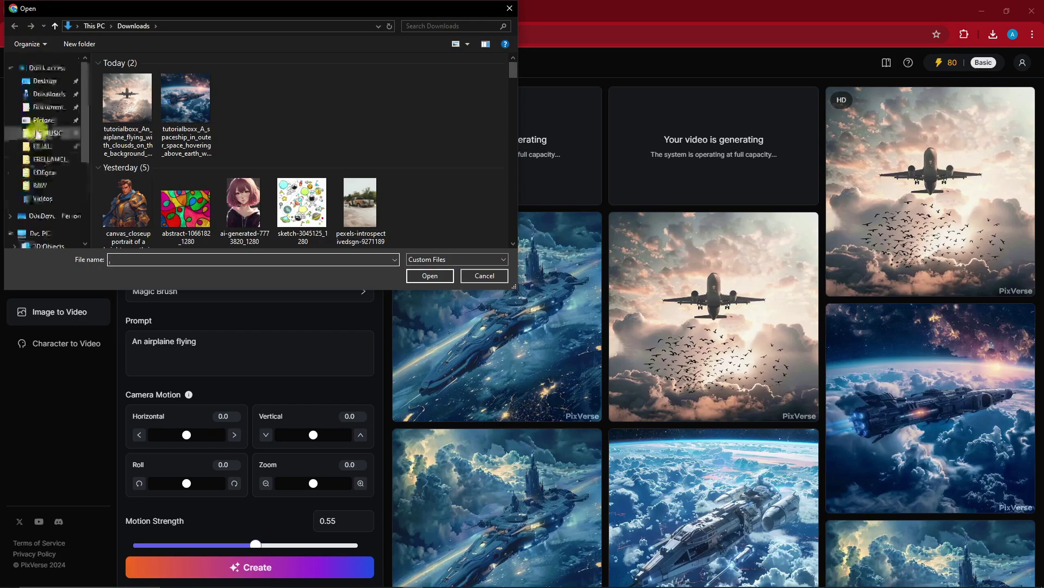
{"action": "left_click", "coordinate": [43, 80]}
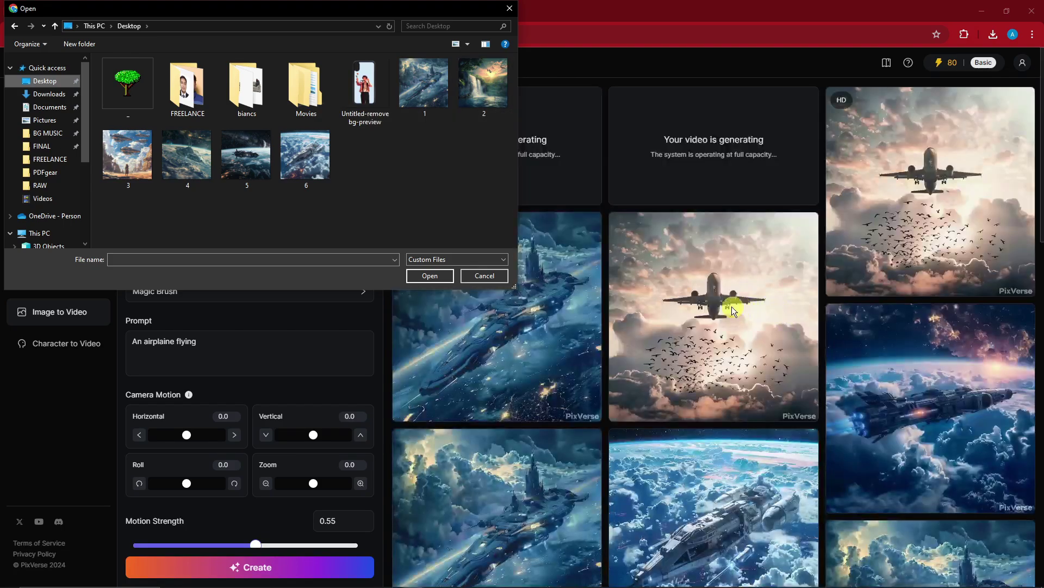
{"action": "double_click", "coordinate": [483, 84]}
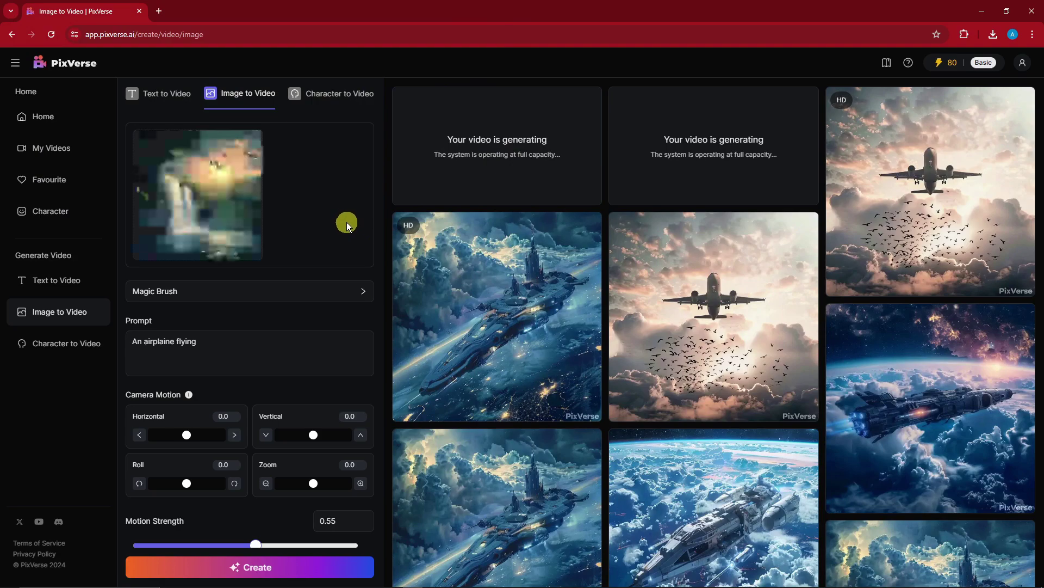
Try the rock, sky, tree and water auto areas, then mask only the birds with Brush 1.
{"action": "left_click", "coordinate": [300, 294]}
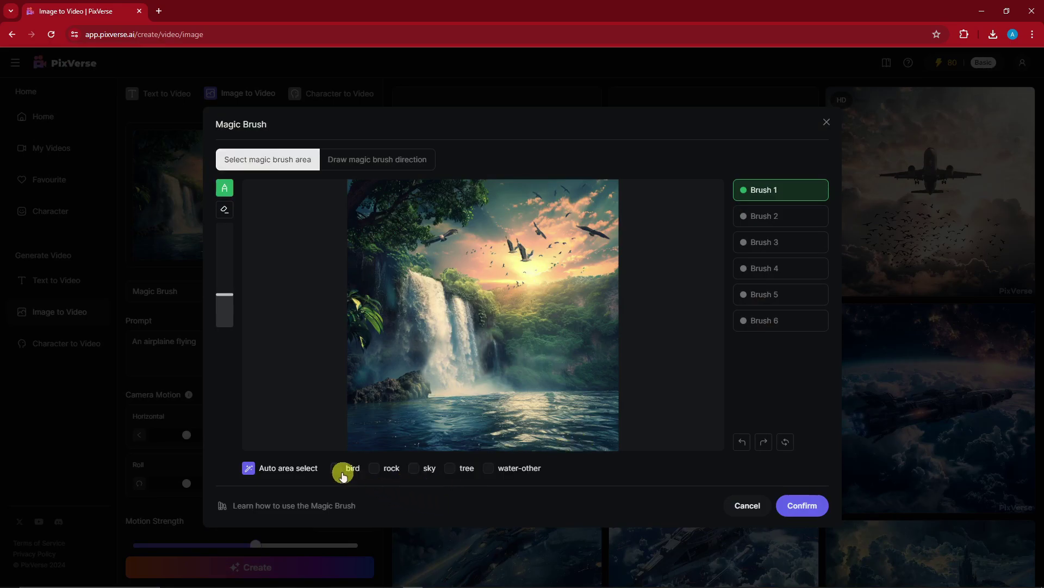
{"action": "left_click", "coordinate": [374, 469]}
{"action": "left_click", "coordinate": [375, 468]}
{"action": "left_click", "coordinate": [415, 467]}
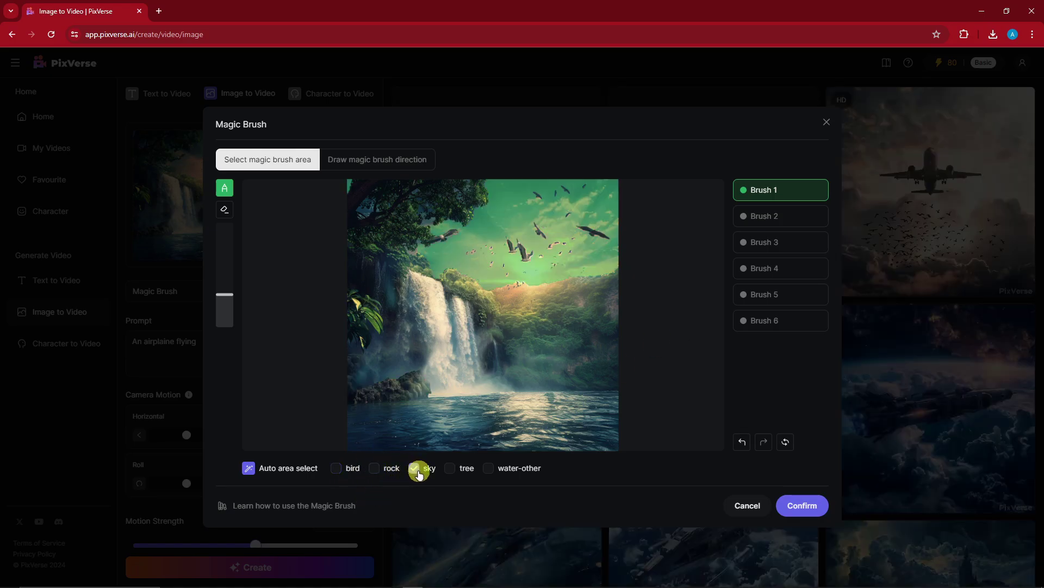
{"action": "left_click", "coordinate": [421, 468]}
{"action": "left_click", "coordinate": [451, 468]}
{"action": "left_click", "coordinate": [451, 468]}
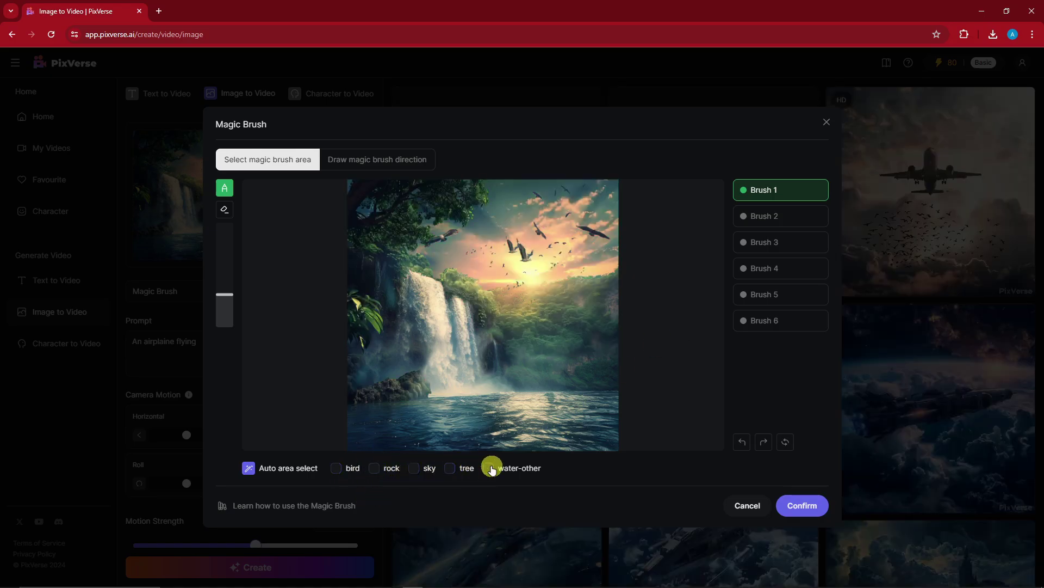
{"action": "left_click", "coordinate": [489, 468]}
{"action": "left_click", "coordinate": [489, 468]}
{"action": "left_click", "coordinate": [336, 468]}
{"action": "left_click", "coordinate": [380, 158]}
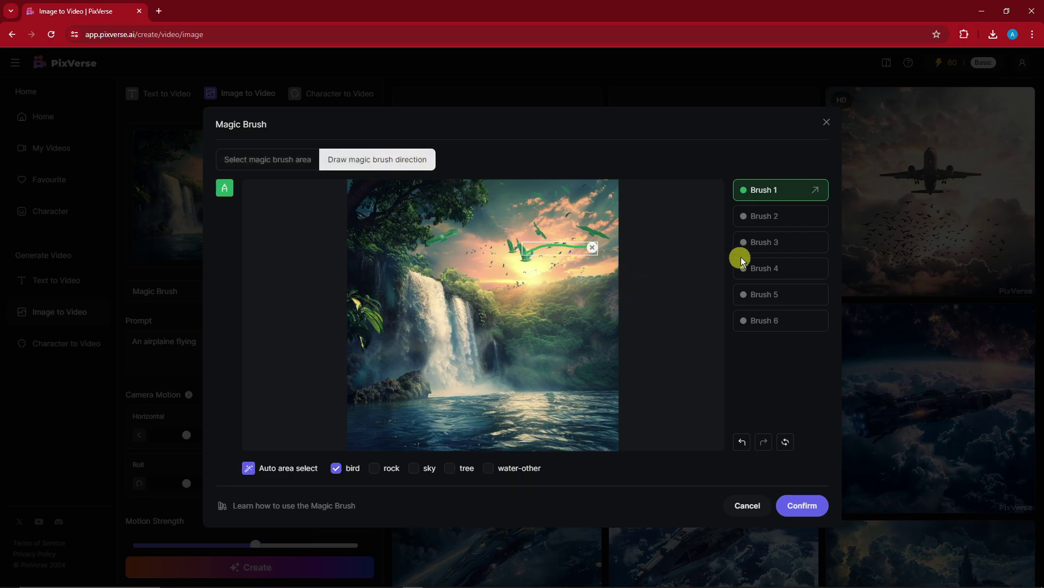
Mask the waterfall water with Brush 2 and draw a zigzag path down it.
{"action": "left_click", "coordinate": [765, 216]}
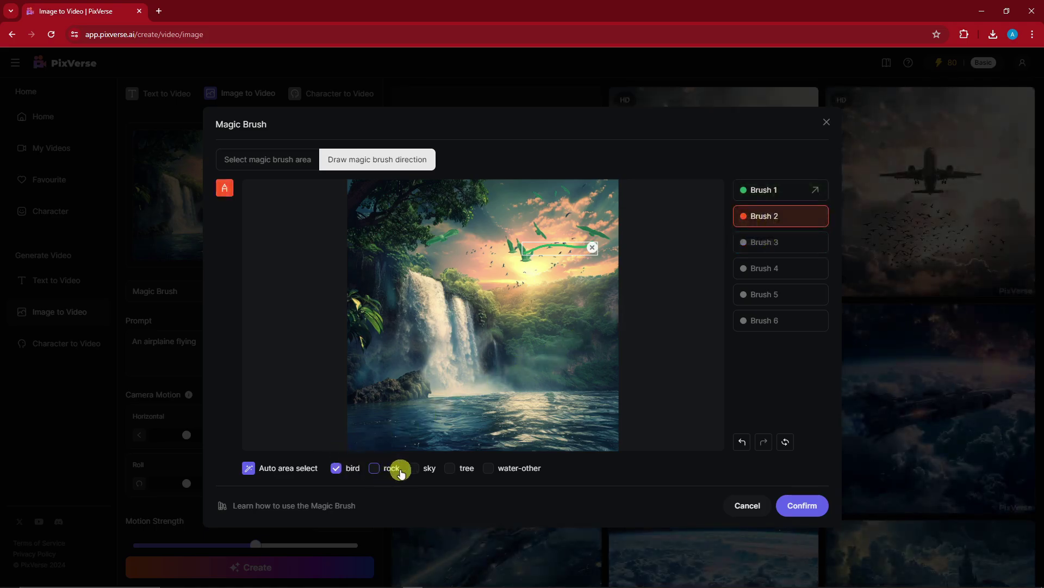
{"action": "left_click", "coordinate": [496, 469]}
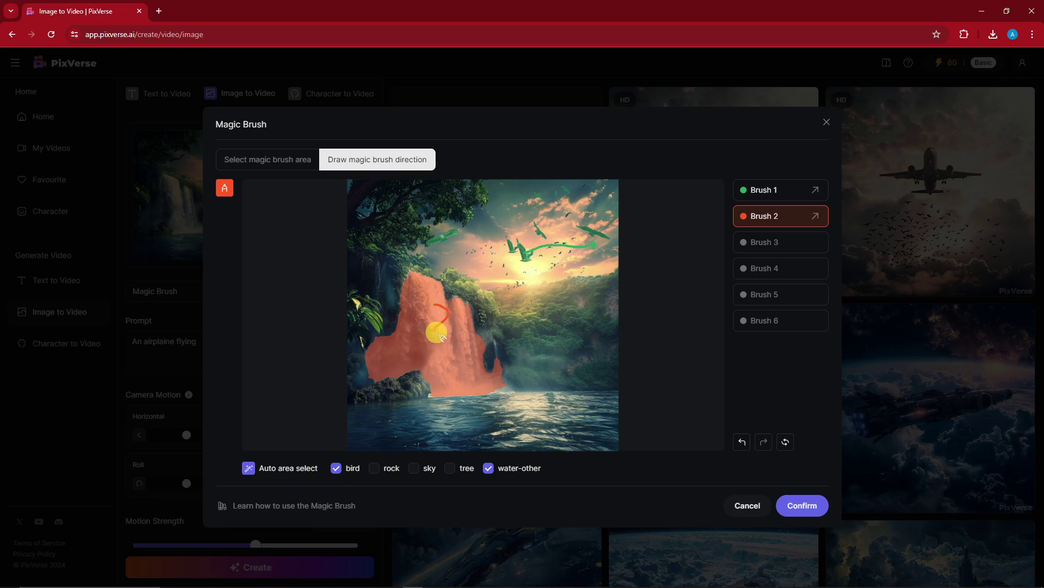
{"action": "mouse_move", "coordinate": [441, 337]}
{"action": "left_mouse_down"}
{"action": "mouse_move", "coordinate": [476, 359]}
{"action": "mouse_move", "coordinate": [449, 385]}
{"action": "mouse_move", "coordinate": [477, 396]}
{"action": "left_mouse_up"}
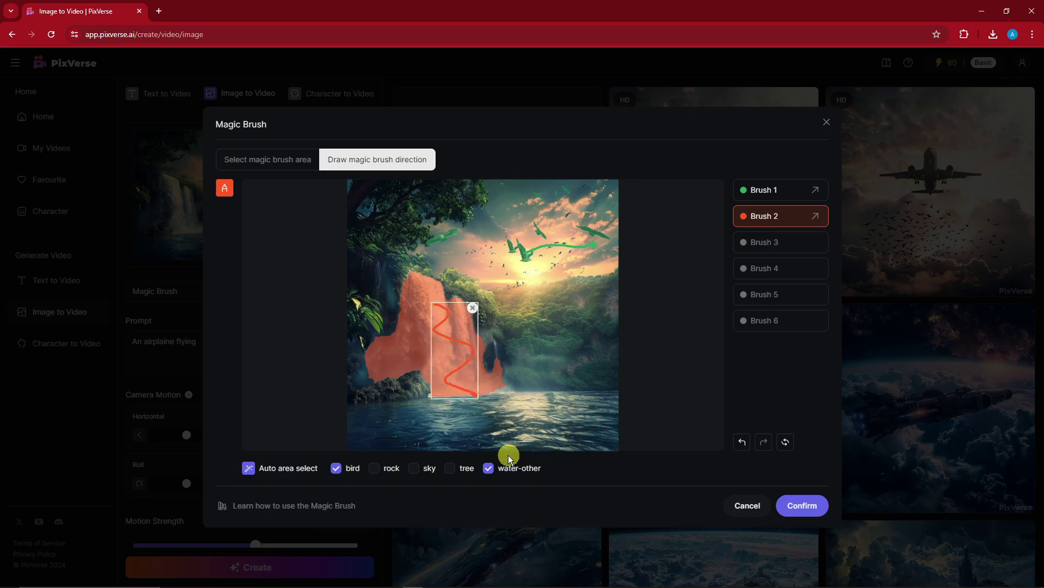
{"action": "left_click", "coordinate": [450, 468]}
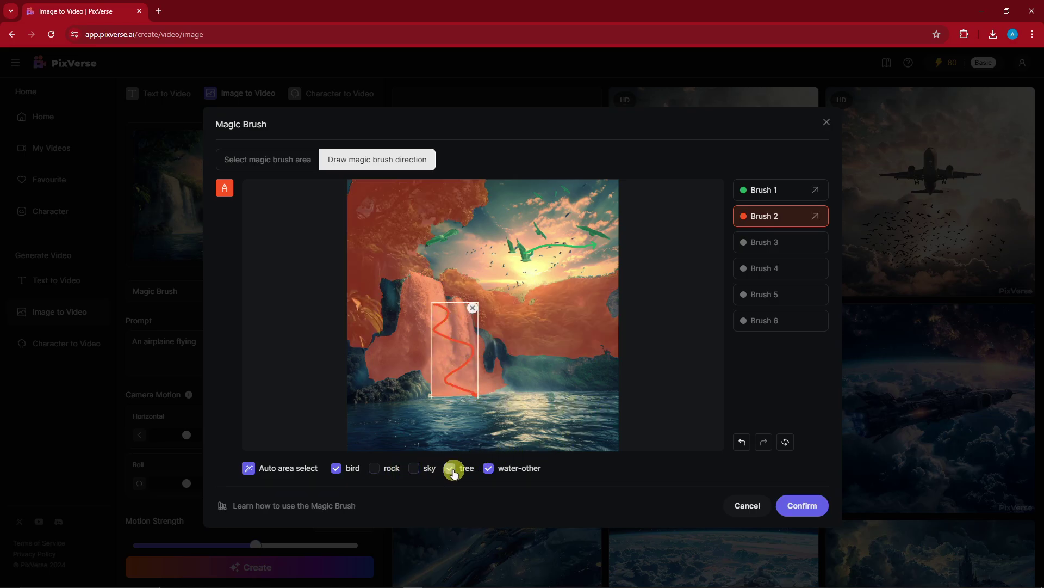
{"action": "left_click", "coordinate": [450, 468]}
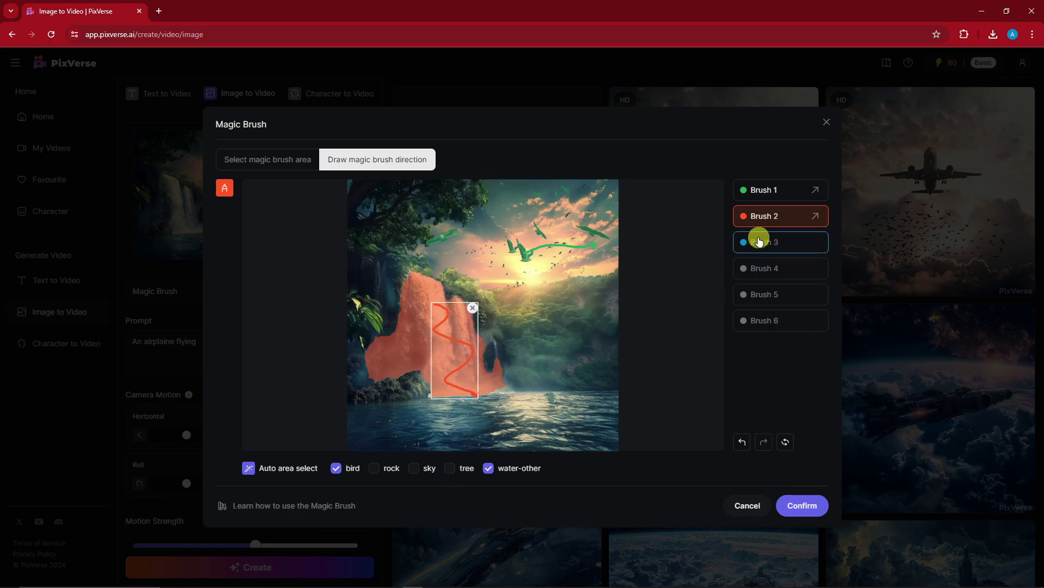
Mask the trees with Brush 3 and draw a left-to-right path across the treetops.
{"action": "left_click", "coordinate": [759, 242]}
{"action": "left_click", "coordinate": [454, 480]}
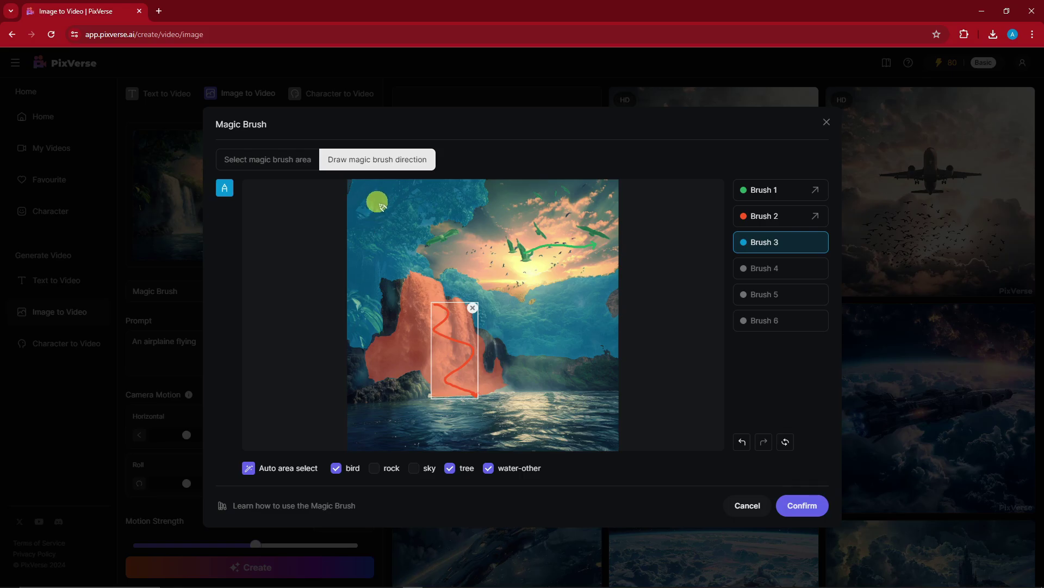
{"action": "left_click_drag", "start_coordinate": [389, 198], "coordinate": [499, 196]}
{"action": "left_click", "coordinate": [764, 270]}
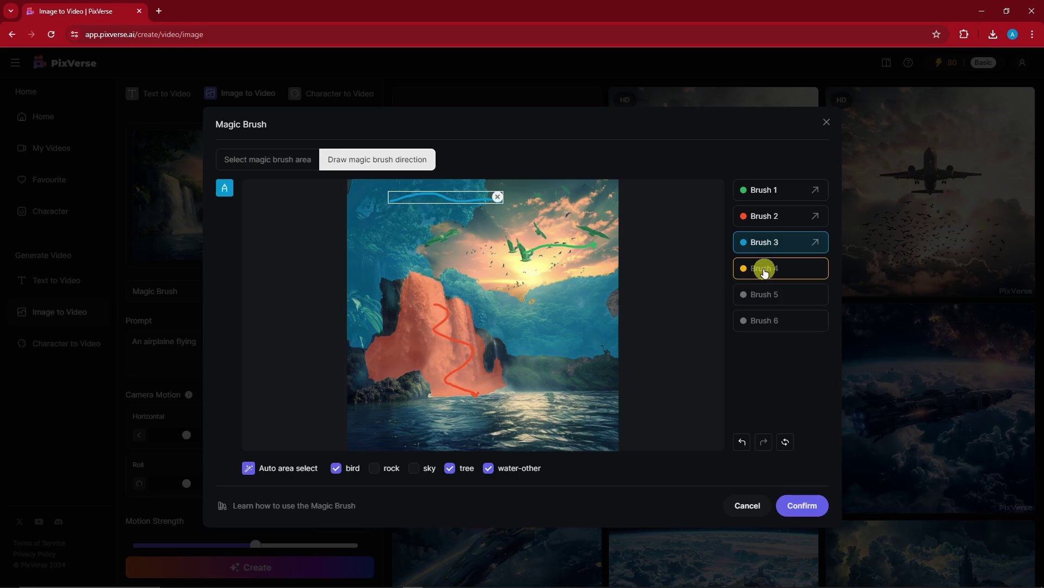
Mask the bottom-left rocks with Brush 4 and give them a rightward path.
{"action": "left_click", "coordinate": [764, 270]}
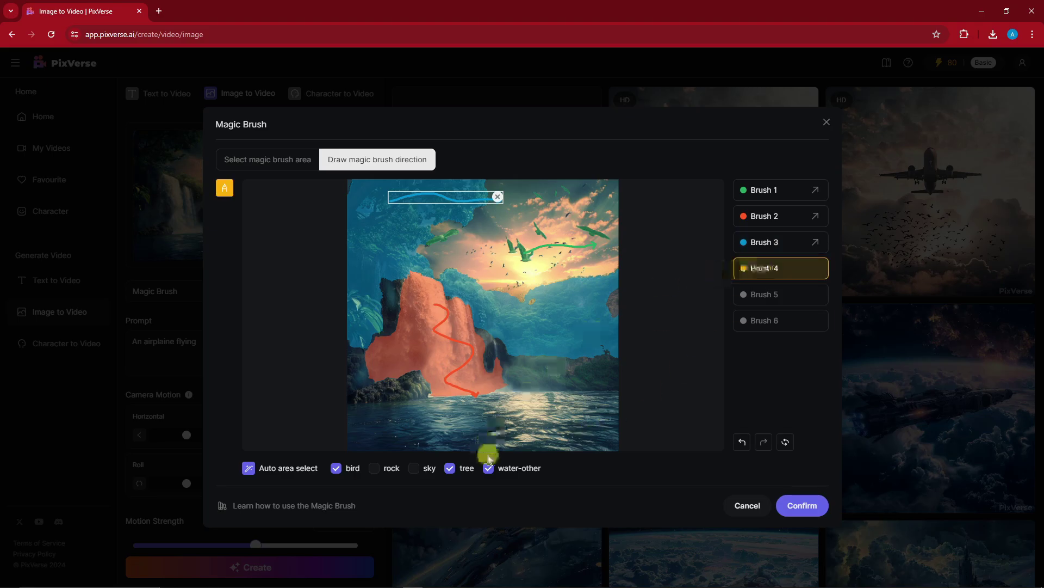
{"action": "left_click", "coordinate": [373, 469]}
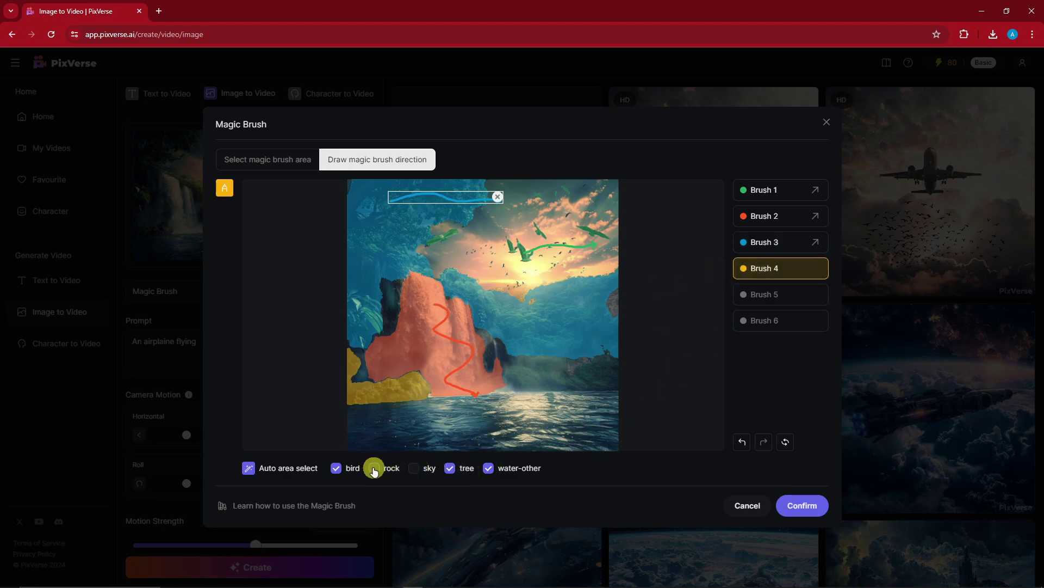
{"action": "left_click", "coordinate": [374, 469]}
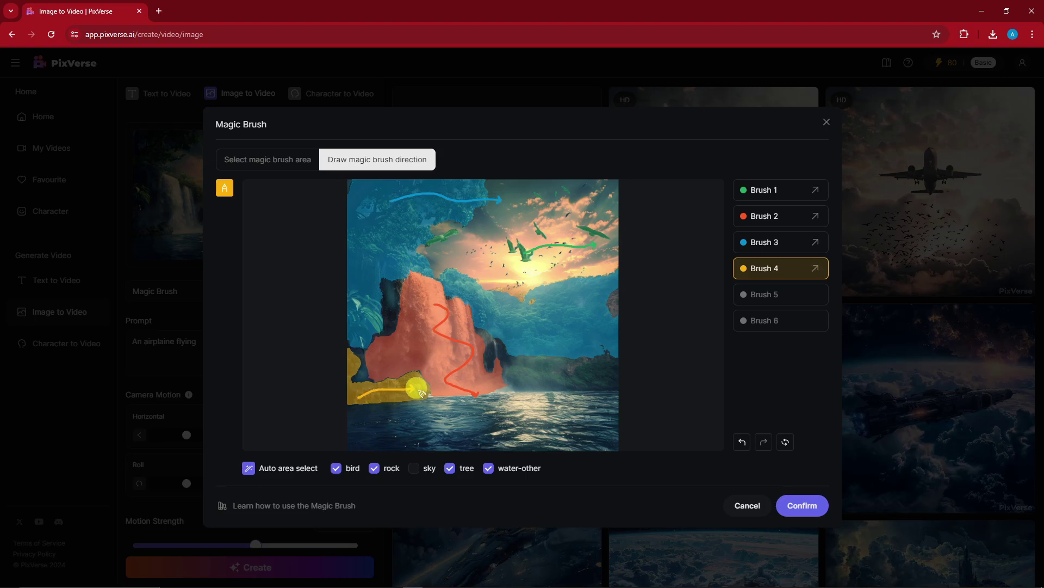
{"action": "left_click_drag", "start_coordinate": [420, 390], "coordinate": [421, 391]}
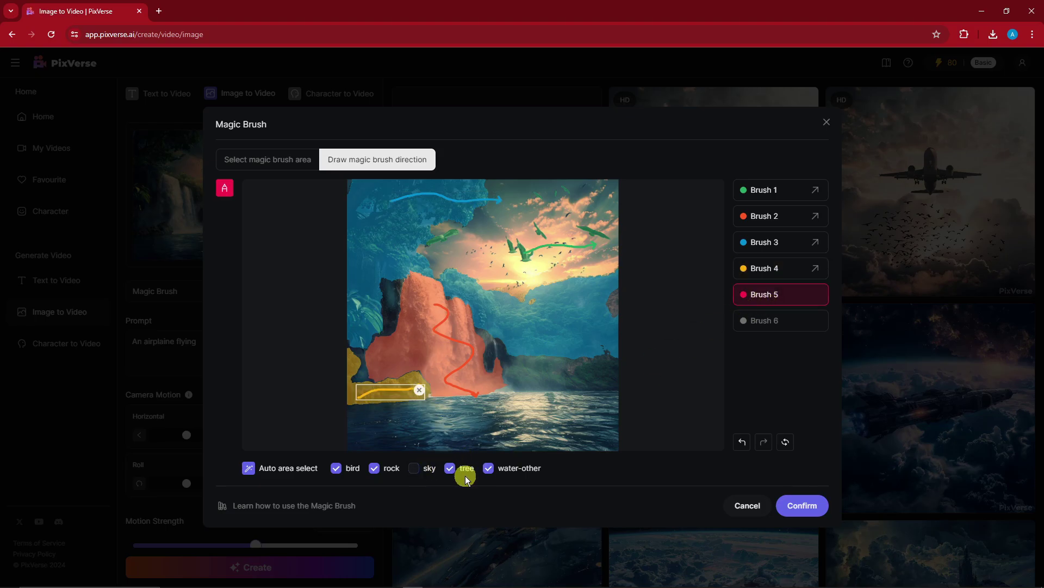
Mask the sky with Brush 5 and draw a curving path through it.
{"action": "left_click", "coordinate": [415, 468]}
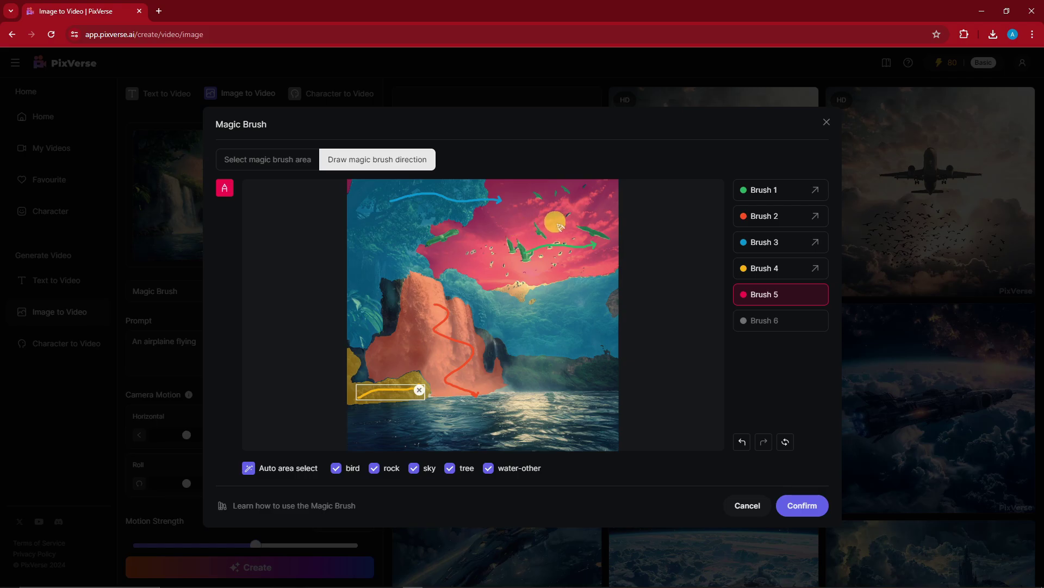
{"action": "left_click_drag", "start_coordinate": [561, 226], "coordinate": [508, 223]}
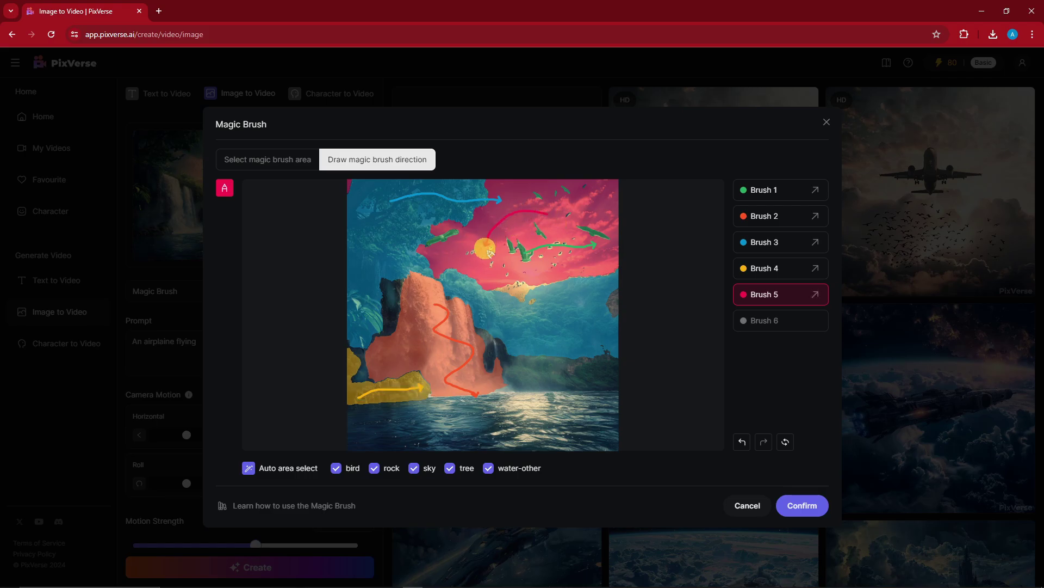
{"action": "left_click_drag", "start_coordinate": [464, 274], "coordinate": [465, 272]}
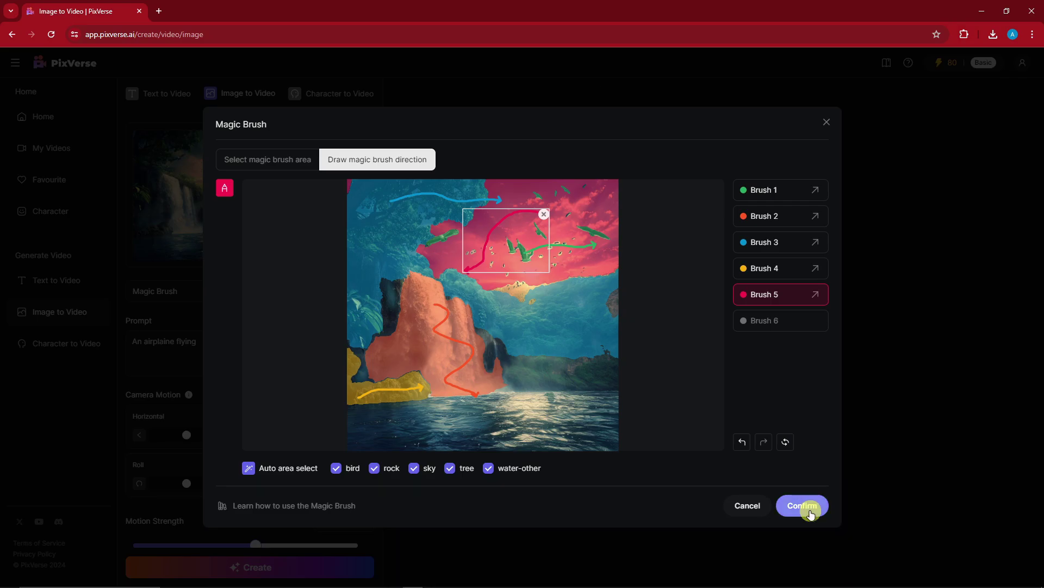
Confirm the five waterfall brush paths, rewrite the prompt as 'A waterfall', and dismiss the file picker.
{"action": "left_click", "coordinate": [810, 513]}
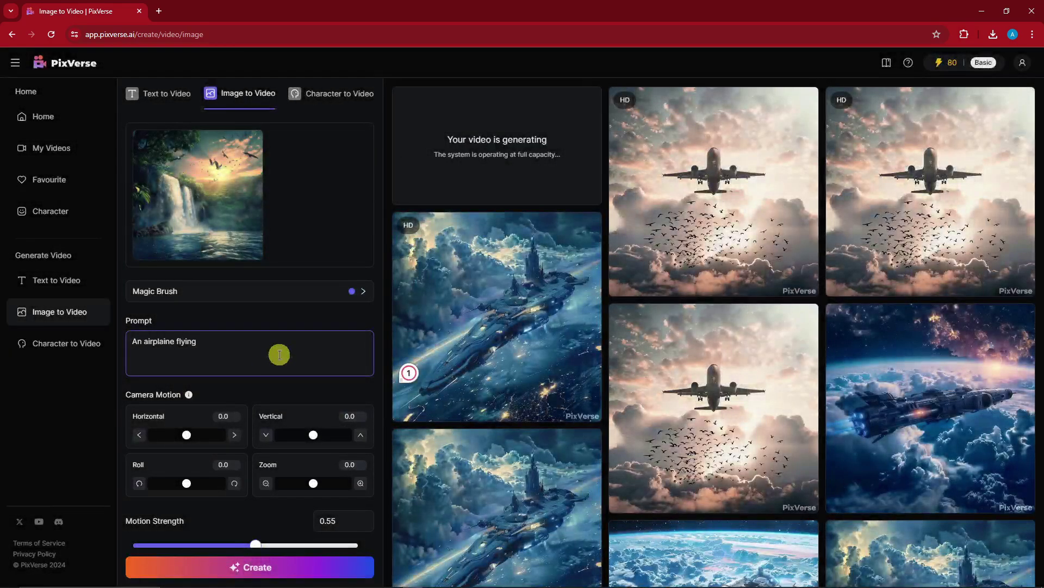
{"action": "triple_click", "coordinate": [279, 355]}
{"action": "type", "text": "A waterfall"}
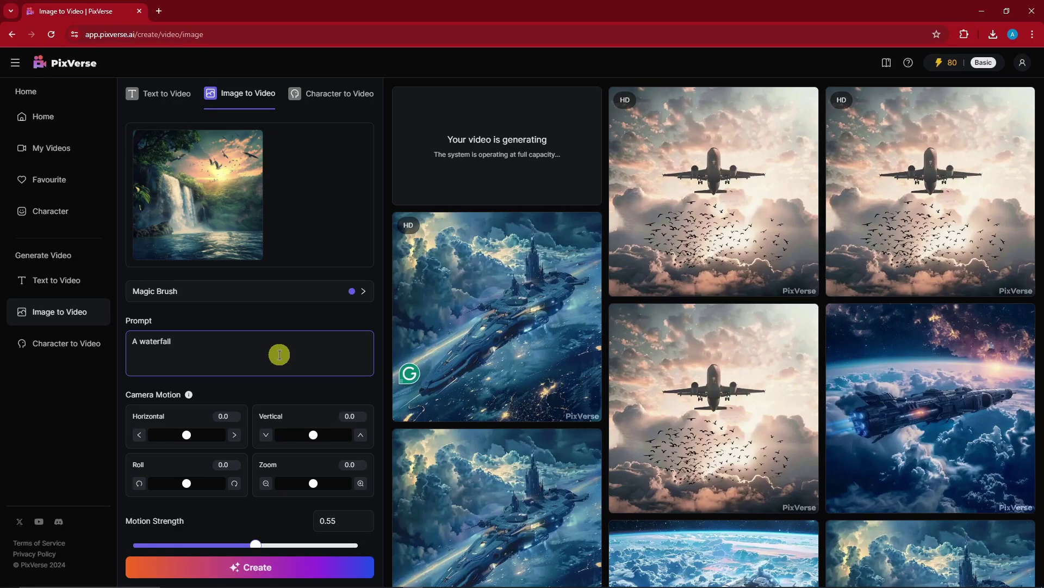
{"action": "scroll", "coordinate": [280, 348], "scroll_direction": "down", "scroll_amount": 2}
{"action": "scroll", "coordinate": [261, 294], "scroll_direction": "up", "scroll_amount": 2}
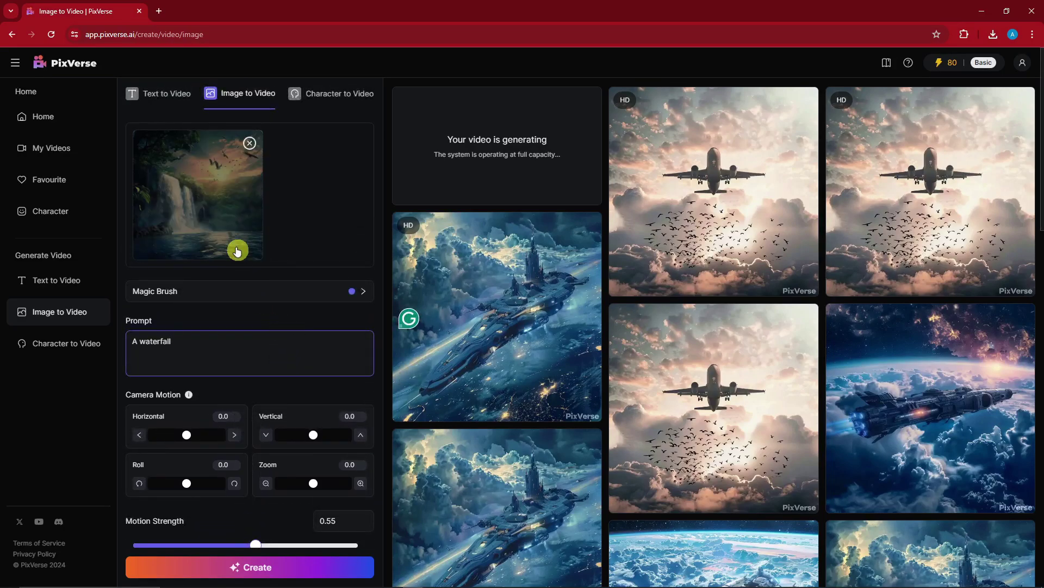
{"action": "left_click", "coordinate": [224, 220]}
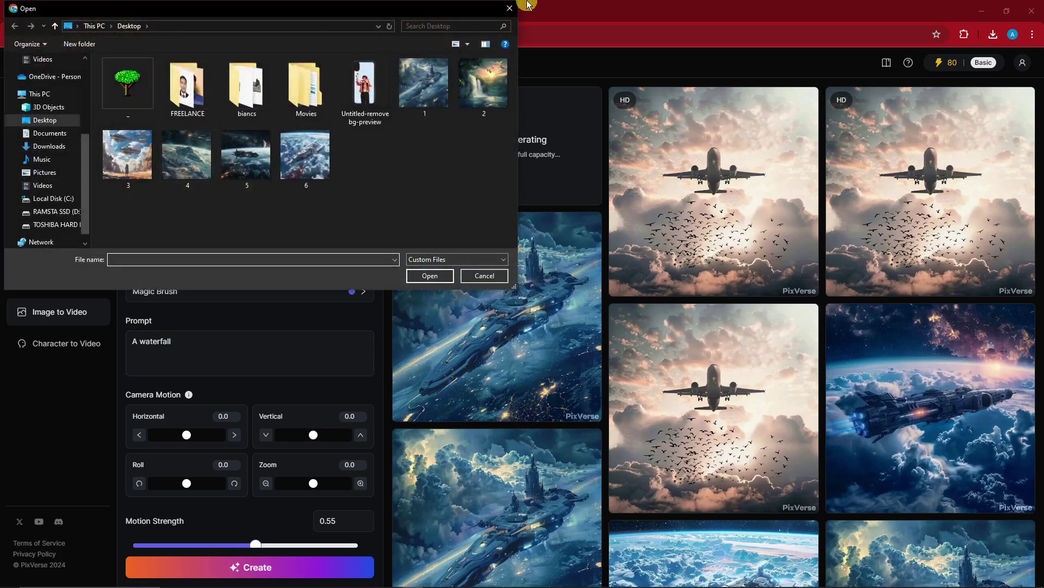
{"action": "key", "text": "Escape"}
Reopen Magic Brush and extend Brush 2's mask over the water below the waterfall.
{"action": "left_click", "coordinate": [272, 292]}
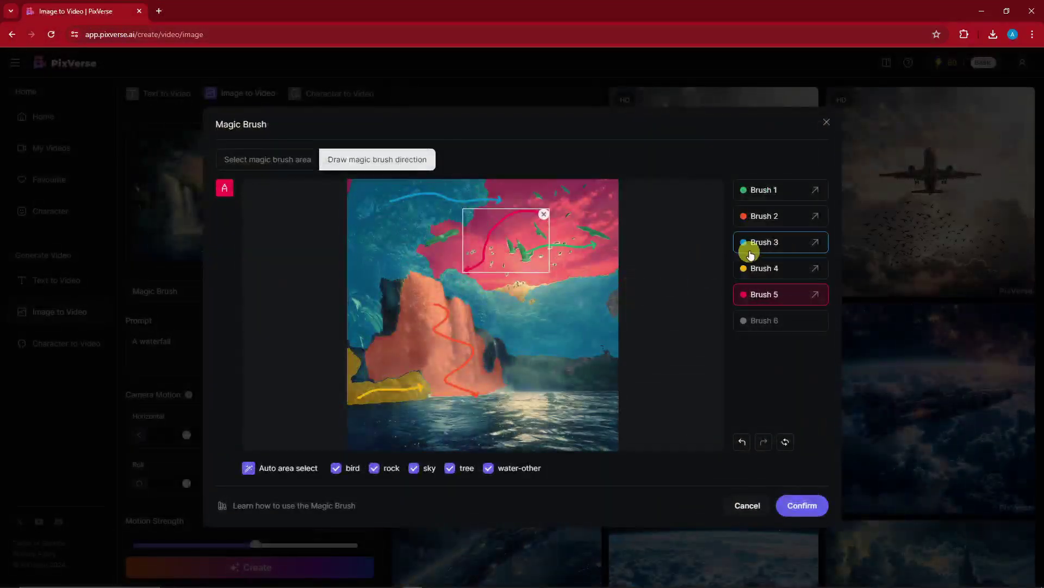
{"action": "left_click", "coordinate": [755, 217]}
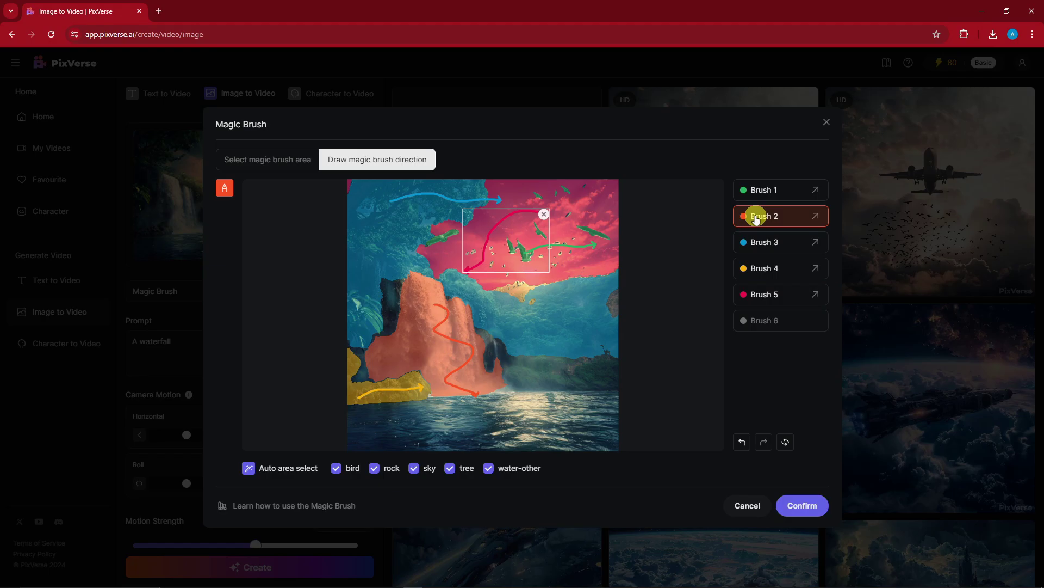
{"action": "left_click", "coordinate": [270, 159]}
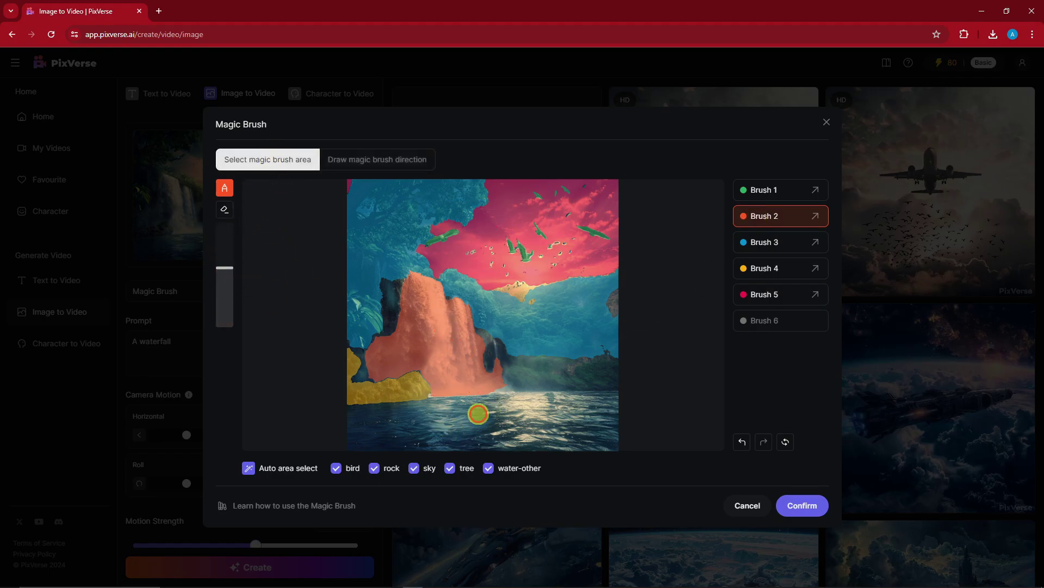
{"action": "mouse_move", "coordinate": [352, 410]}
{"action": "left_mouse_down"}
{"action": "mouse_move", "coordinate": [589, 396]}
{"action": "mouse_move", "coordinate": [610, 402]}
{"action": "mouse_move", "coordinate": [613, 442]}
{"action": "mouse_move", "coordinate": [362, 447]}
{"action": "mouse_move", "coordinate": [350, 444]}
{"action": "mouse_move", "coordinate": [346, 421]}
{"action": "mouse_move", "coordinate": [364, 419]}
{"action": "mouse_move", "coordinate": [352, 417]}
{"action": "mouse_move", "coordinate": [358, 433]}
{"action": "mouse_move", "coordinate": [375, 435]}
{"action": "mouse_move", "coordinate": [354, 434]}
{"action": "mouse_move", "coordinate": [474, 432]}
{"action": "mouse_move", "coordinate": [425, 423]}
{"action": "mouse_move", "coordinate": [541, 409]}
{"action": "mouse_move", "coordinate": [503, 420]}
{"action": "mouse_move", "coordinate": [509, 430]}
{"action": "mouse_move", "coordinate": [604, 412]}
{"action": "mouse_move", "coordinate": [493, 428]}
{"action": "left_mouse_up"}
Draw Brush 2's winding path down the waterfall and apply the brush motions to the image.
{"action": "left_click", "coordinate": [411, 160]}
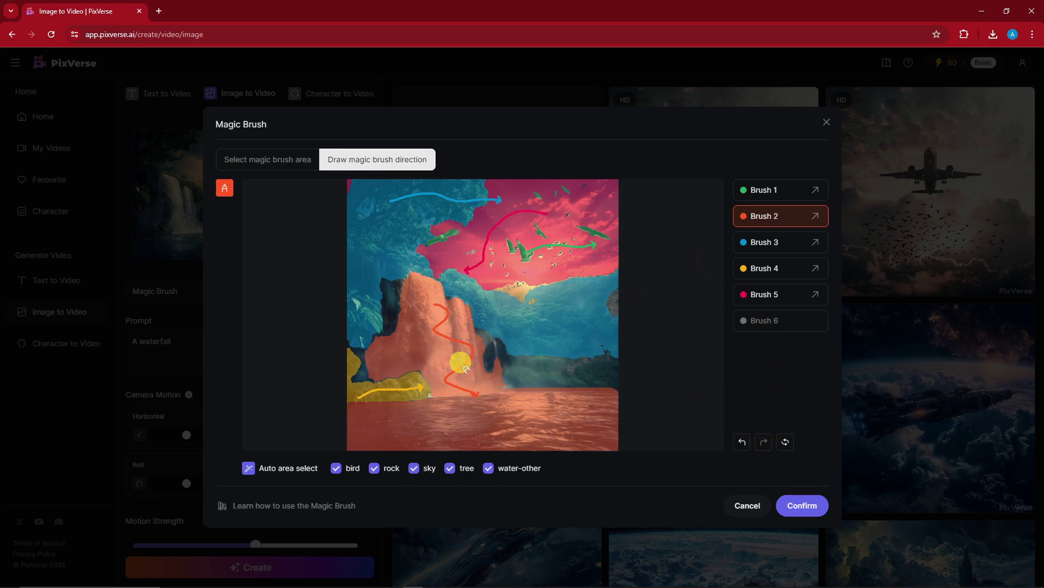
{"action": "left_click_drag", "start_coordinate": [473, 397], "coordinate": [476, 395]}
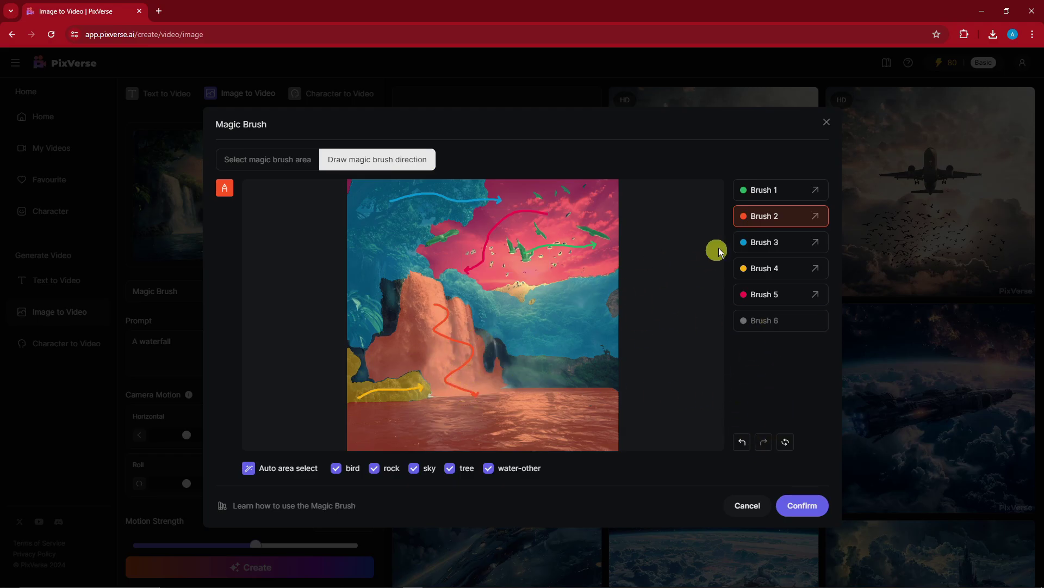
{"action": "left_click", "coordinate": [485, 405]}
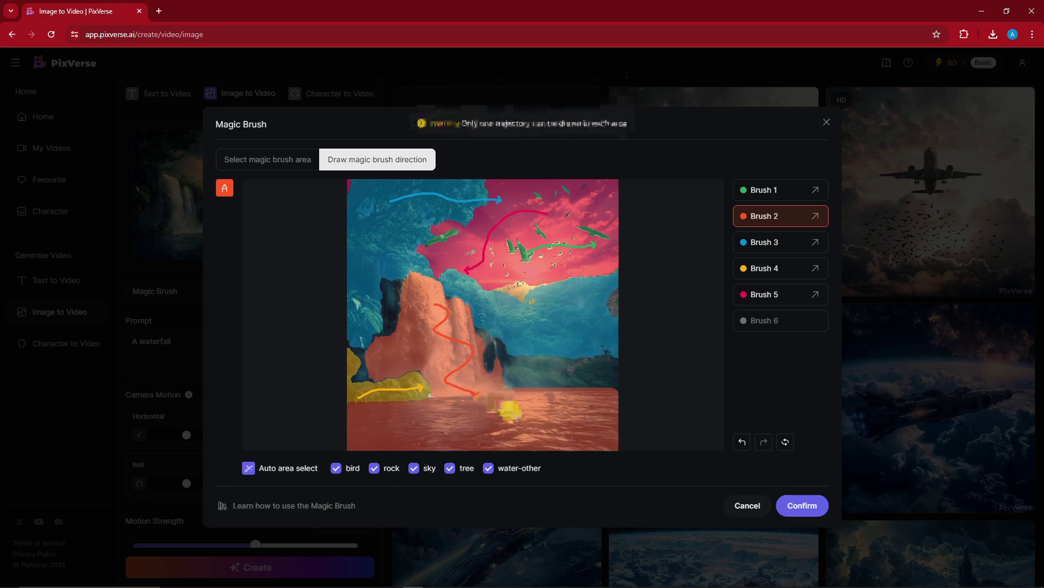
{"action": "left_click", "coordinate": [803, 510]}
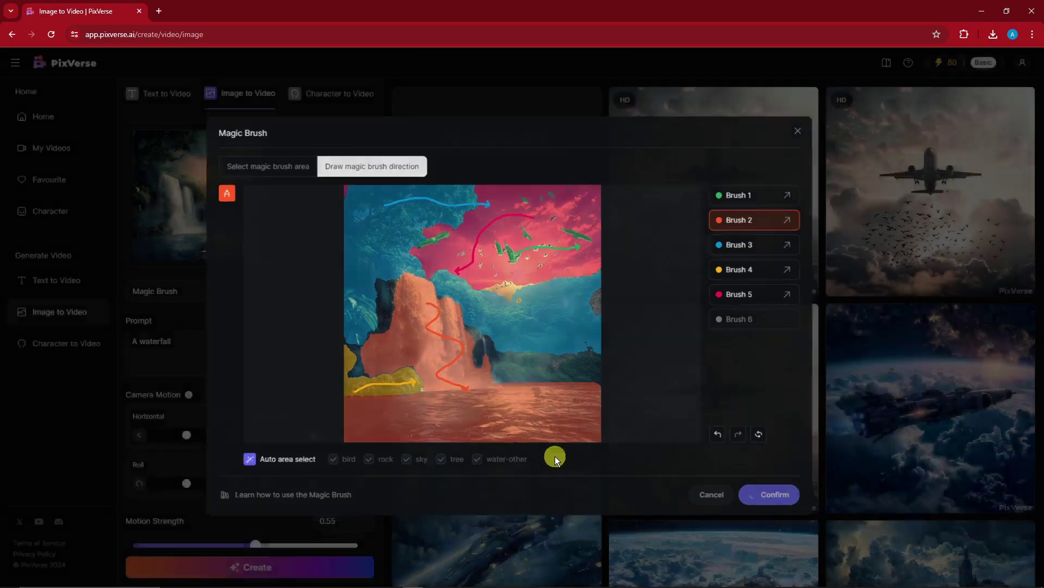
{"action": "scroll", "coordinate": [255, 516], "scroll_direction": "down", "scroll_amount": 3}
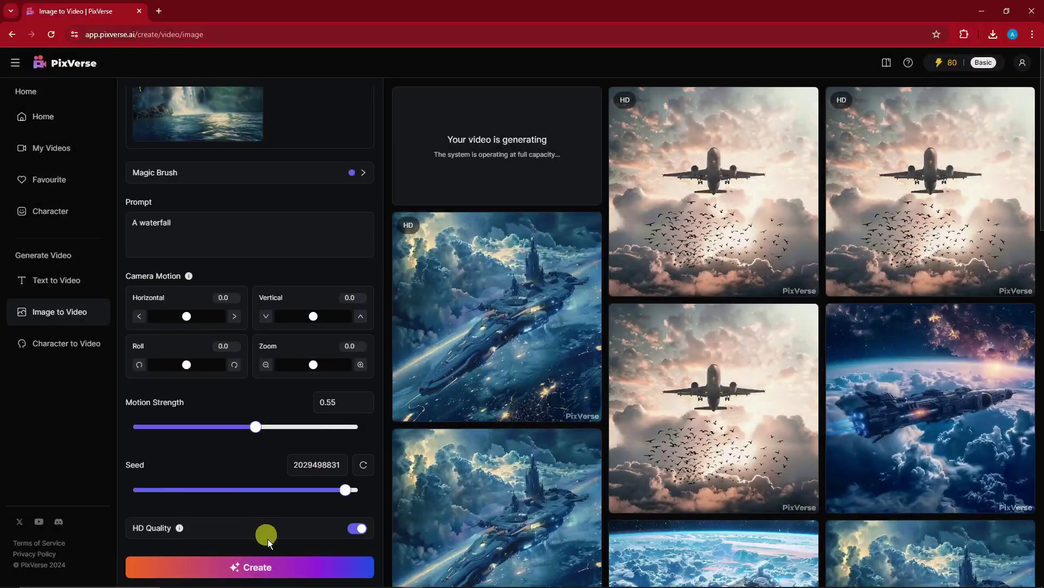
Start generating the waterfall video and open the upscaled airplane video to watch it.
{"action": "left_click", "coordinate": [281, 568]}
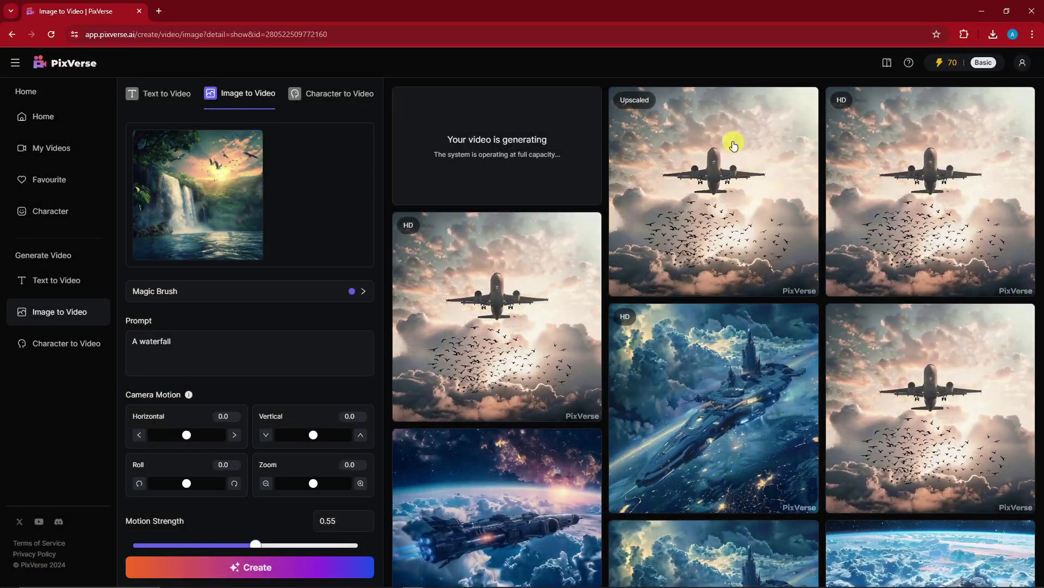
{"action": "left_click", "coordinate": [733, 144]}
{"action": "left_click", "coordinate": [448, 227]}
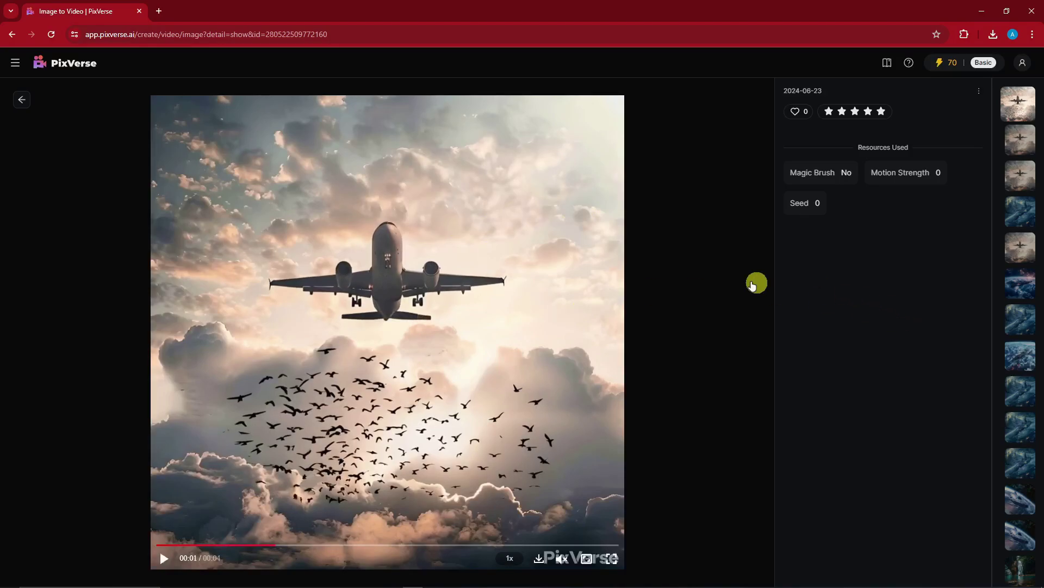
{"action": "left_click", "coordinate": [21, 100]}
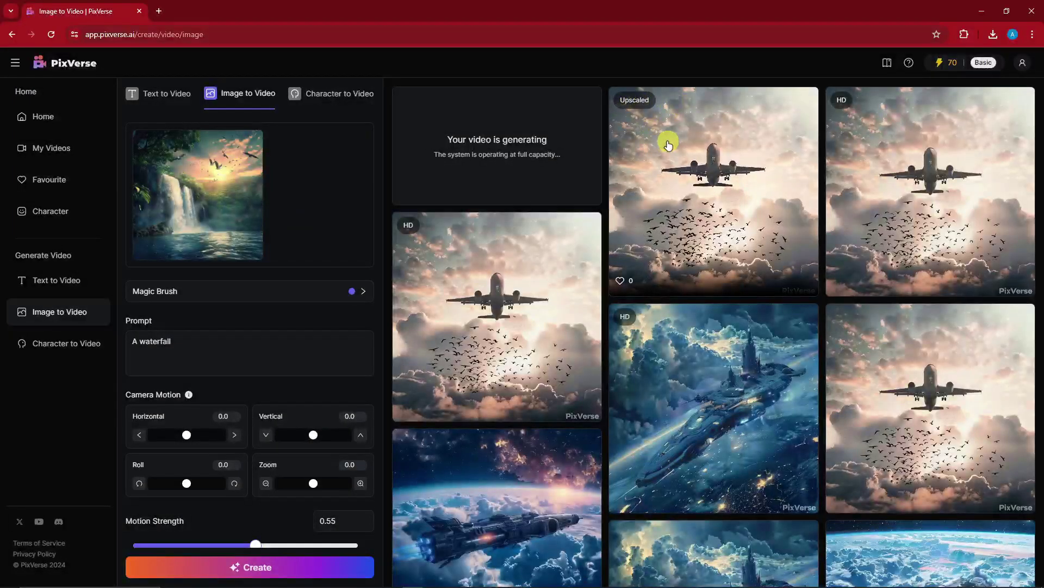
{"action": "left_click", "coordinate": [669, 144]}
{"action": "left_click", "coordinate": [16, 100]}
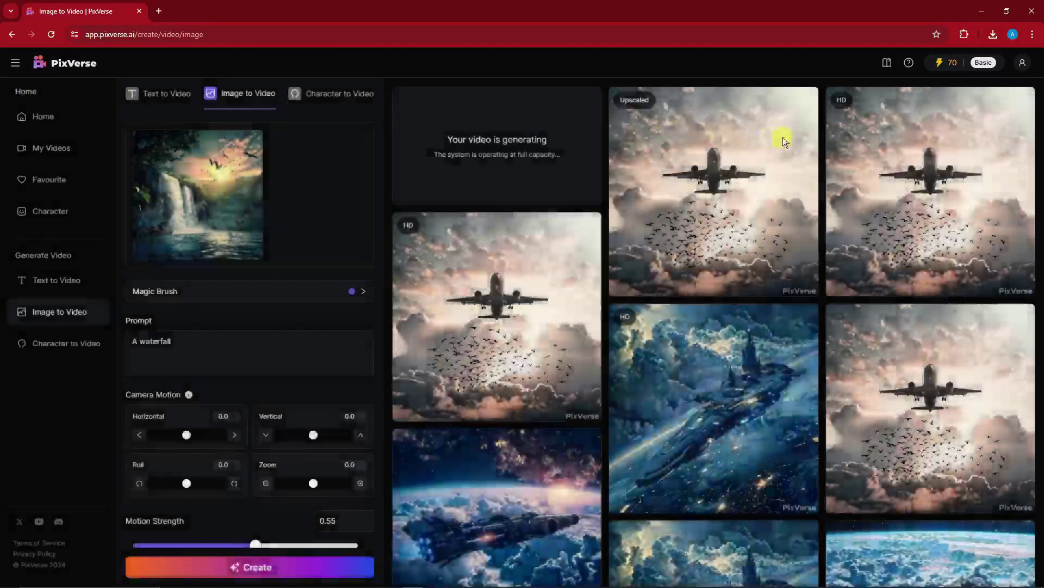
Open the HD and upscaled airplane videos' details, returning to the gallery each time.
{"action": "left_click", "coordinate": [902, 133]}
{"action": "left_click", "coordinate": [13, 98]}
{"action": "left_click", "coordinate": [914, 153]}
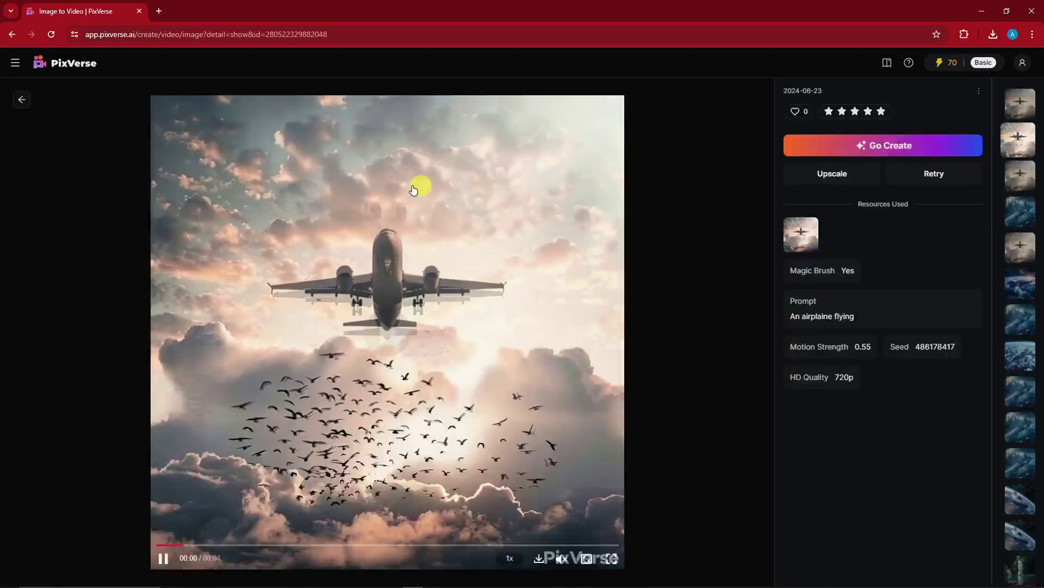
{"action": "left_click", "coordinate": [20, 101]}
{"action": "left_click", "coordinate": [793, 153]}
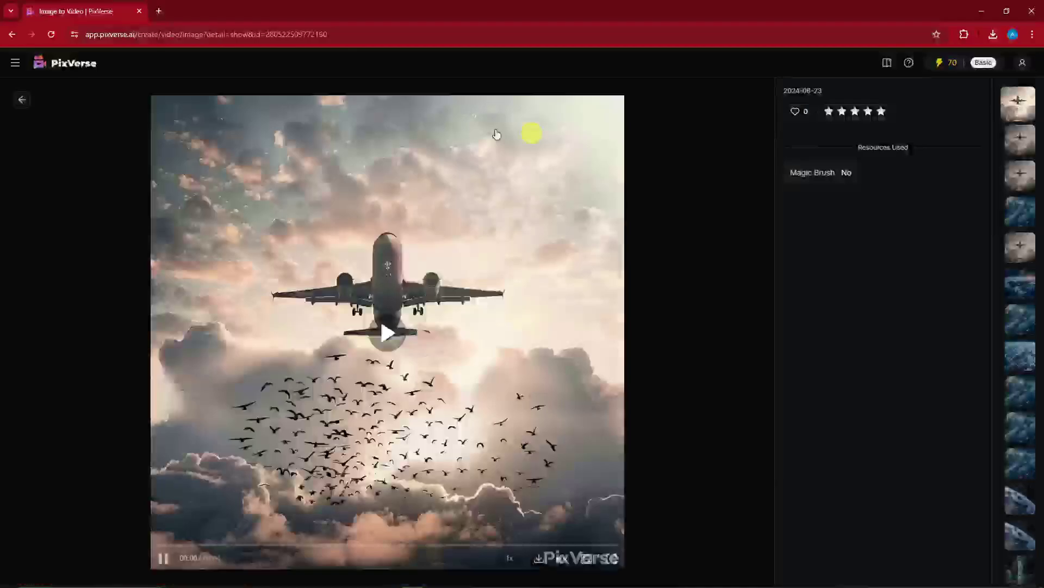
{"action": "left_click", "coordinate": [20, 102]}
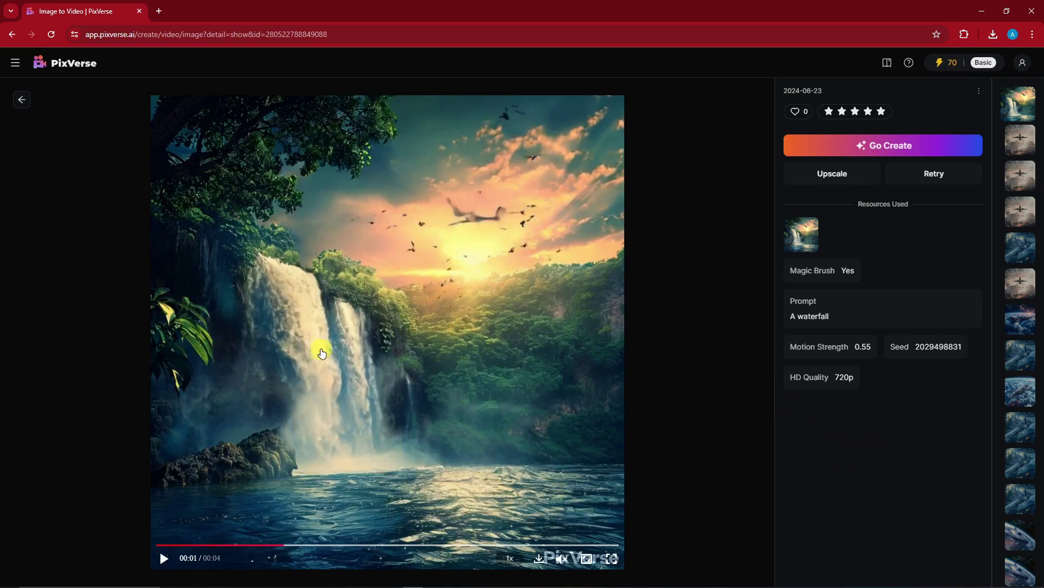
Play the waterfall video from near the beginning, pause it, and go back to the create page.
{"action": "left_click", "coordinate": [420, 197]}
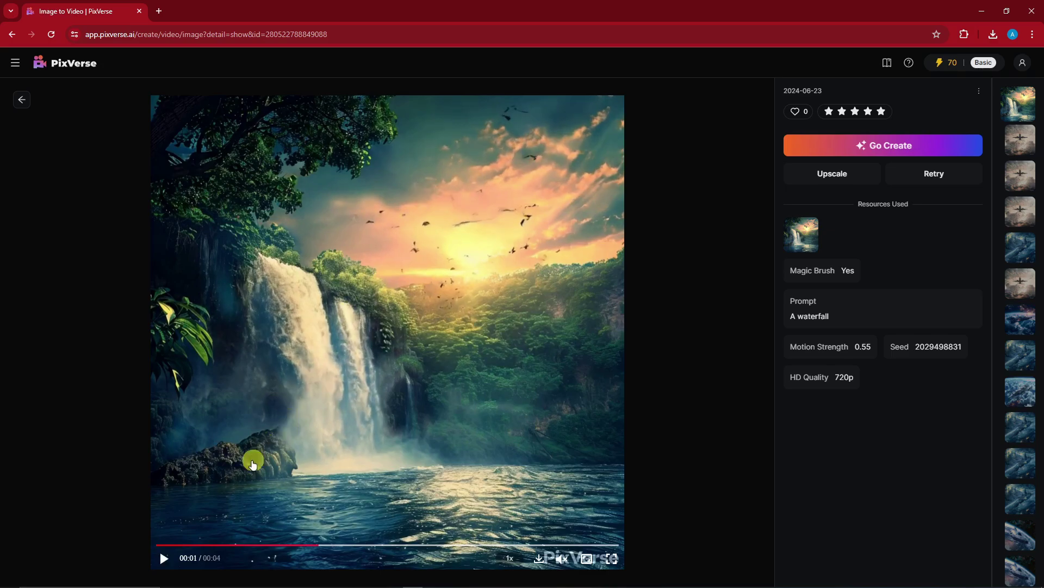
{"action": "left_click", "coordinate": [191, 544]}
{"action": "left_click", "coordinate": [345, 427]}
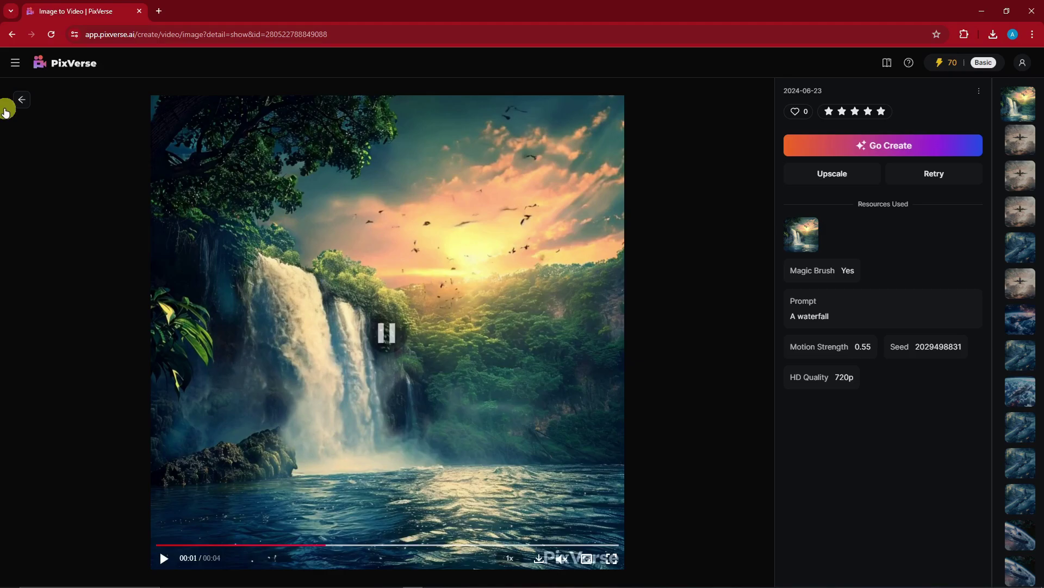
{"action": "left_click", "coordinate": [21, 102]}
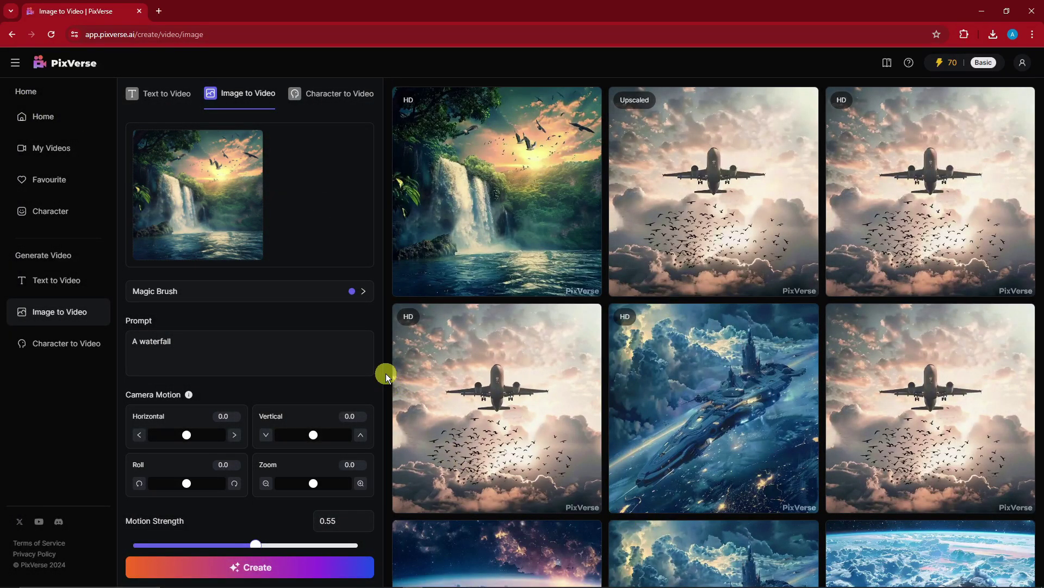
Swap the waterfall image for the desert spaceships picture and open Magic Brush on it.
{"action": "left_click", "coordinate": [250, 142]}
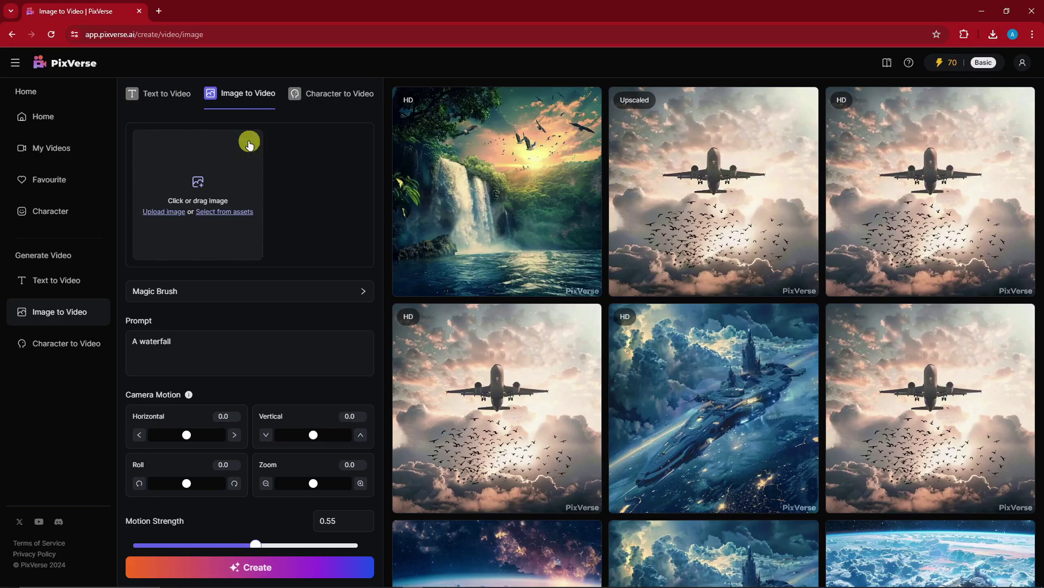
{"action": "left_click", "coordinate": [221, 170]}
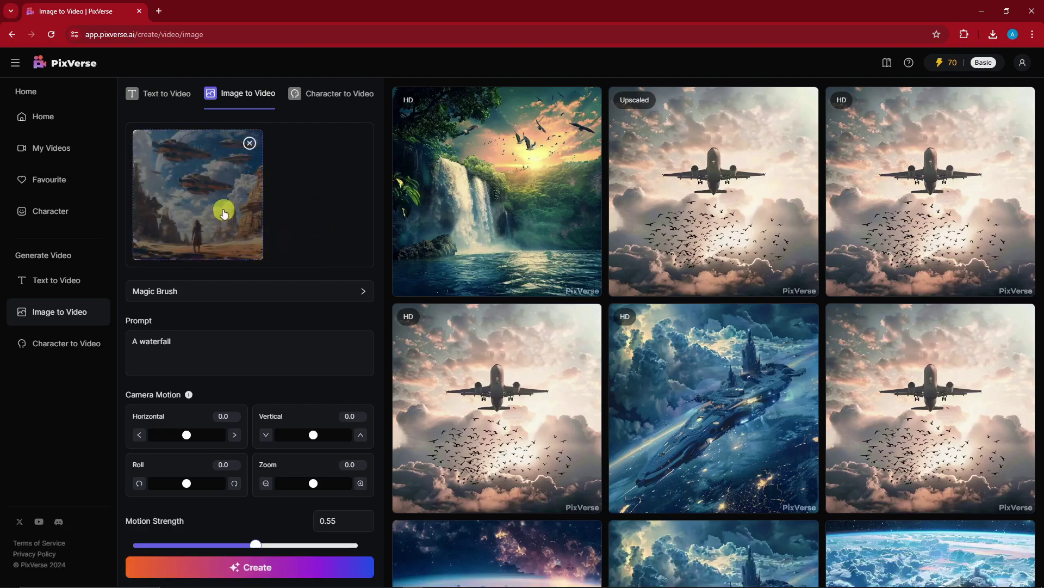
{"action": "left_click", "coordinate": [255, 307]}
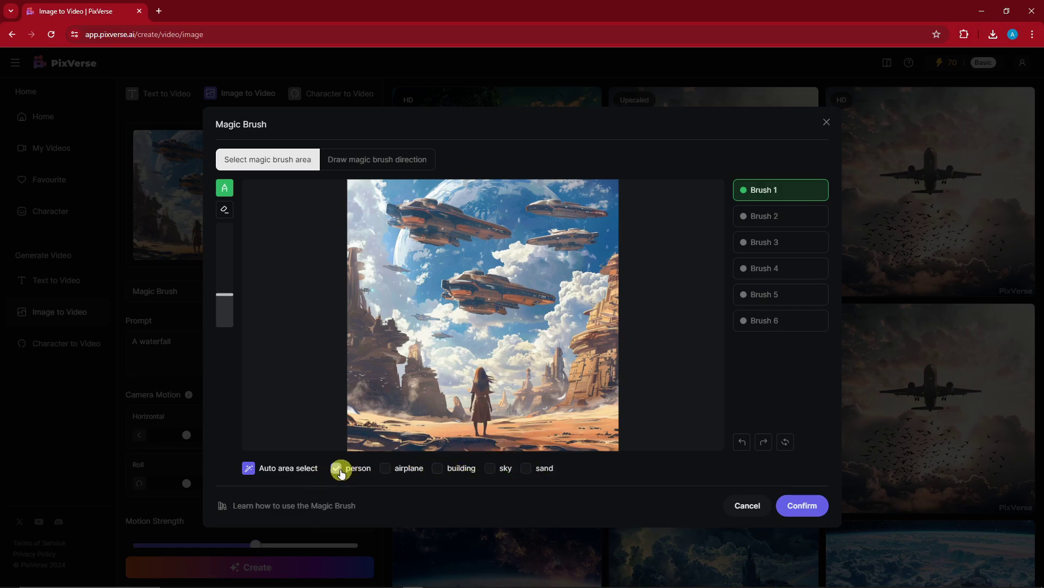
Preview the auto-detected person, airplane, building, sky and sand areas.
{"action": "left_click", "coordinate": [378, 474]}
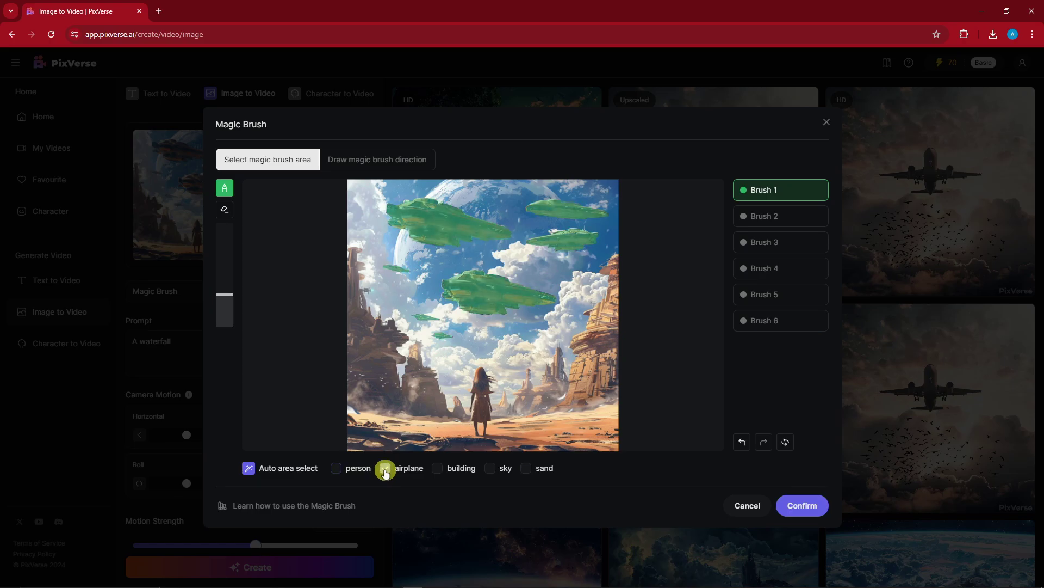
{"action": "left_click", "coordinate": [386, 471]}
{"action": "left_click", "coordinate": [438, 469]}
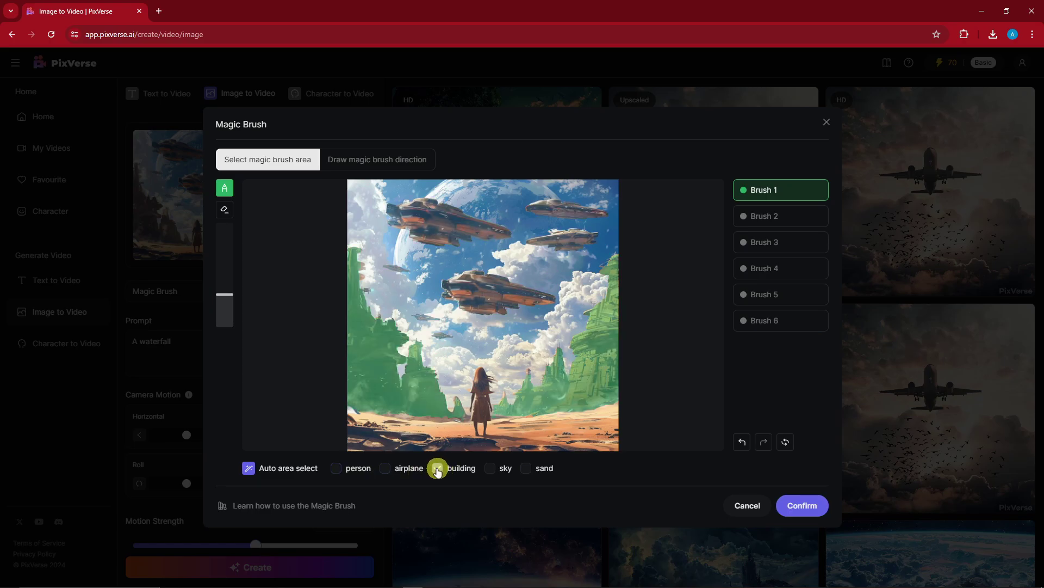
{"action": "left_click", "coordinate": [437, 469]}
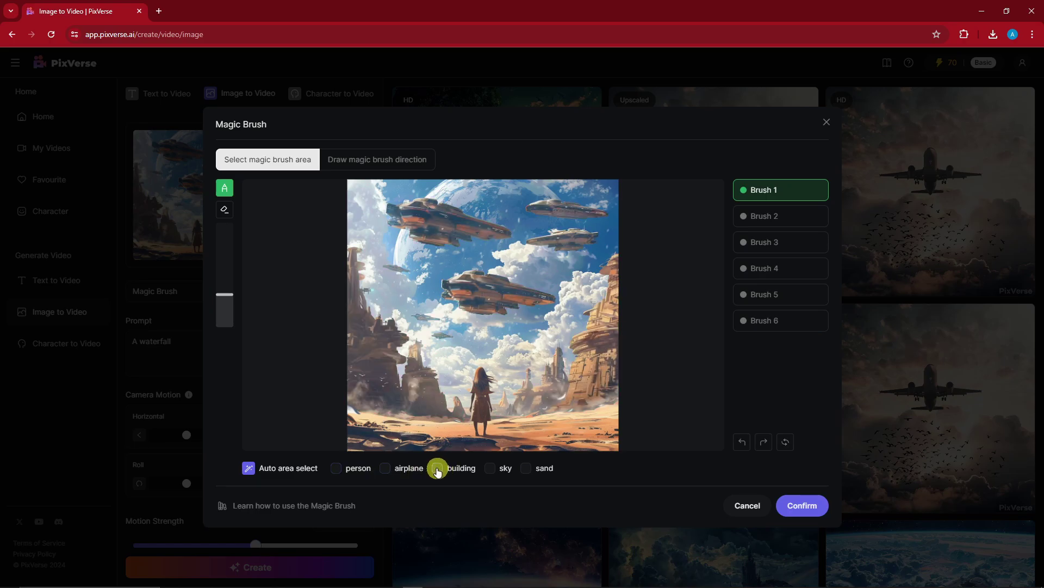
{"action": "left_click", "coordinate": [491, 470]}
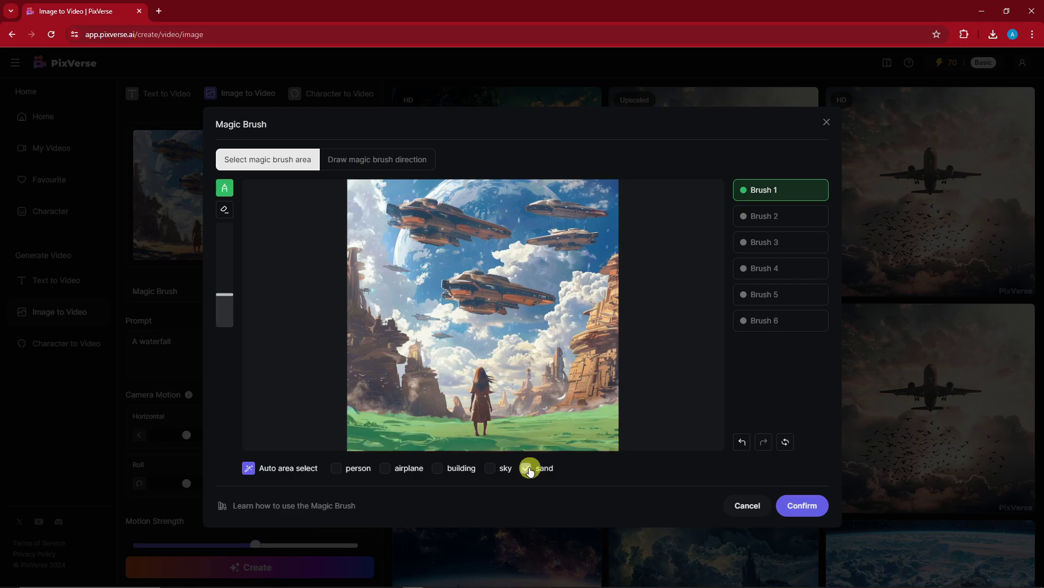
{"action": "left_click", "coordinate": [526, 469]}
Assign the girl (person area) to Brush 1 and move on to Brush 2.
{"action": "left_click", "coordinate": [337, 469]}
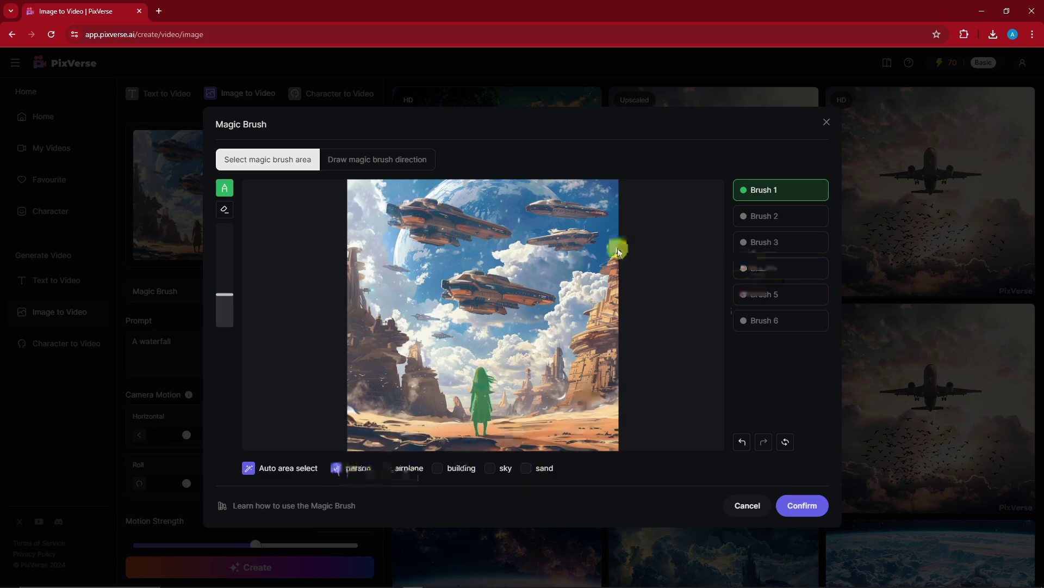
{"action": "left_click", "coordinate": [369, 159]}
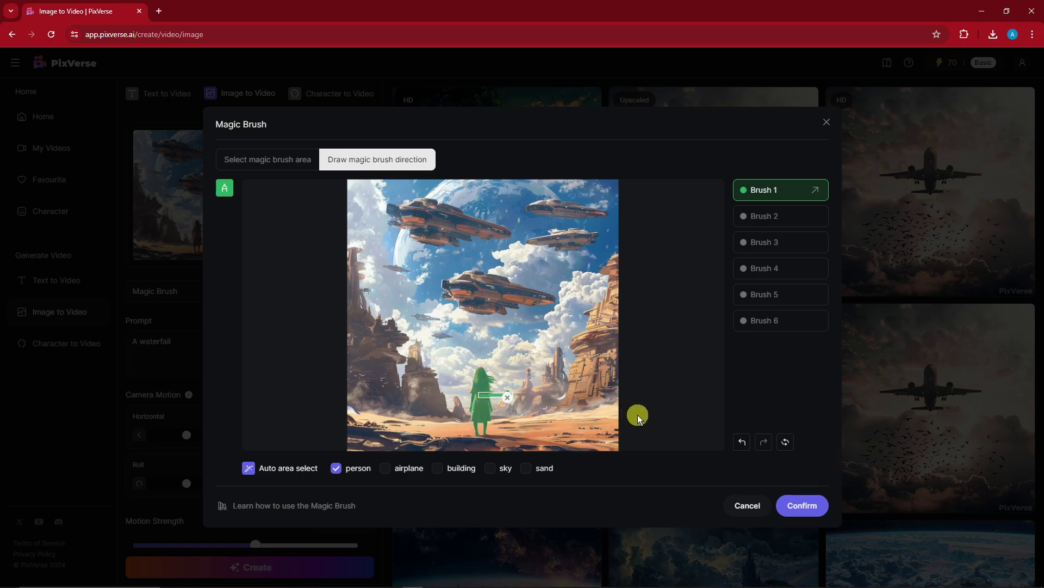
{"action": "left_click", "coordinate": [272, 159]}
{"action": "left_click", "coordinate": [818, 215]}
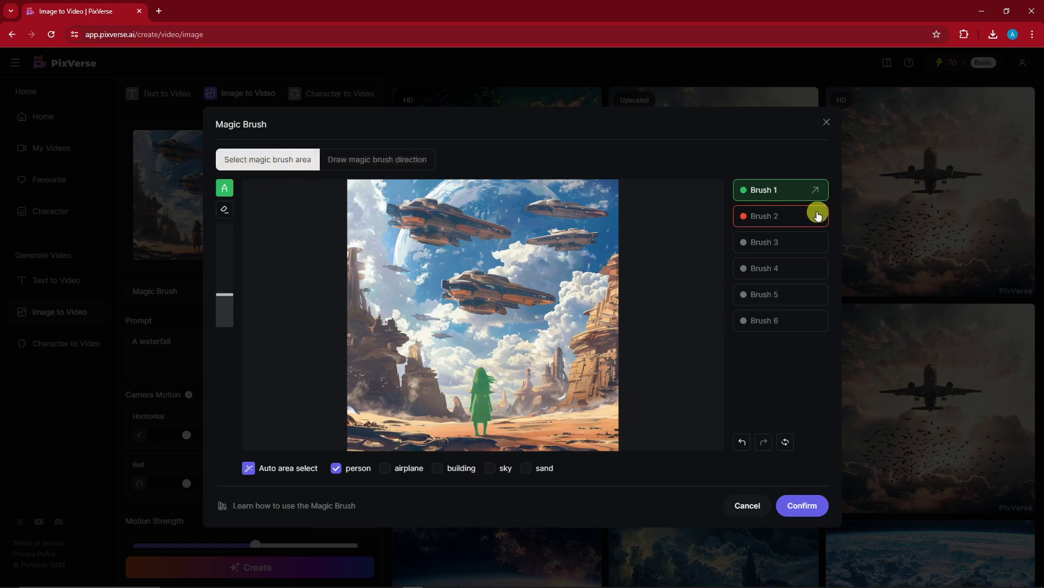
{"action": "left_click", "coordinate": [818, 214]}
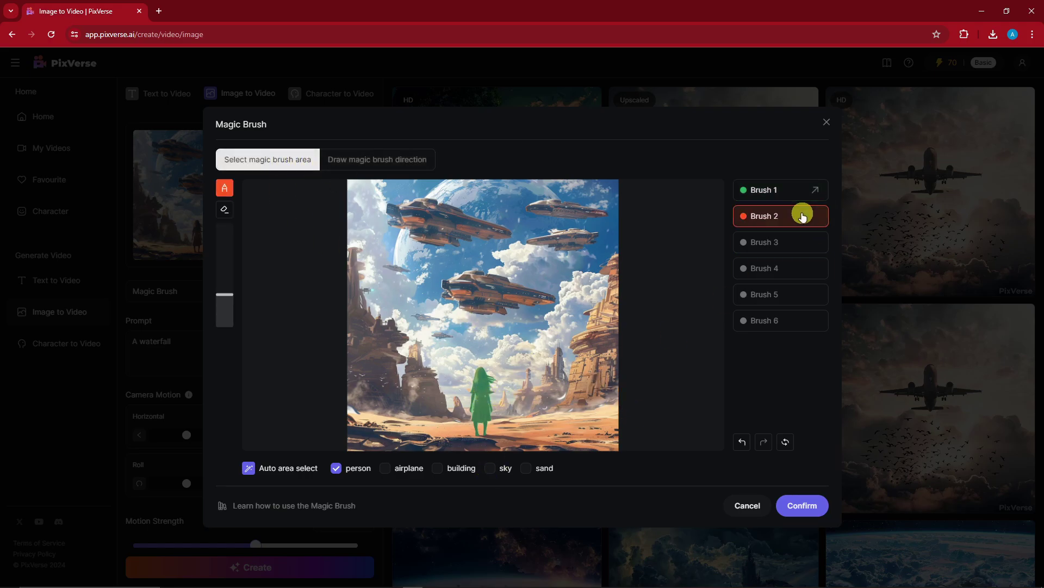
Mask the spaceships as Brush 2 and draw a rightward motion path for them.
{"action": "left_click", "coordinate": [388, 469]}
{"action": "left_click", "coordinate": [391, 159]}
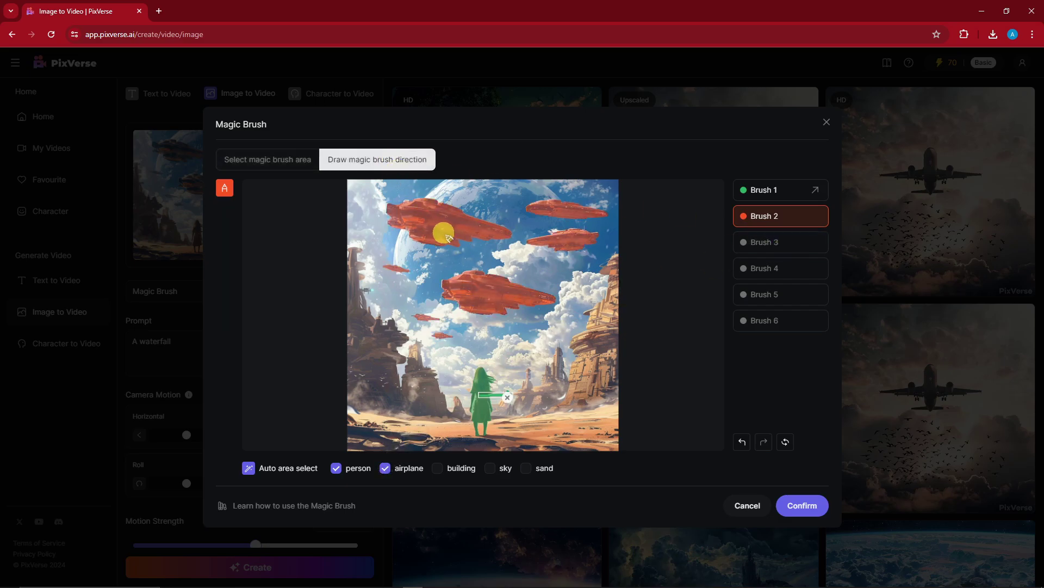
{"action": "mouse_move", "coordinate": [467, 242]}
{"action": "left_mouse_down"}
{"action": "mouse_move", "coordinate": [545, 240]}
{"action": "mouse_move", "coordinate": [566, 236]}
{"action": "left_mouse_up"}
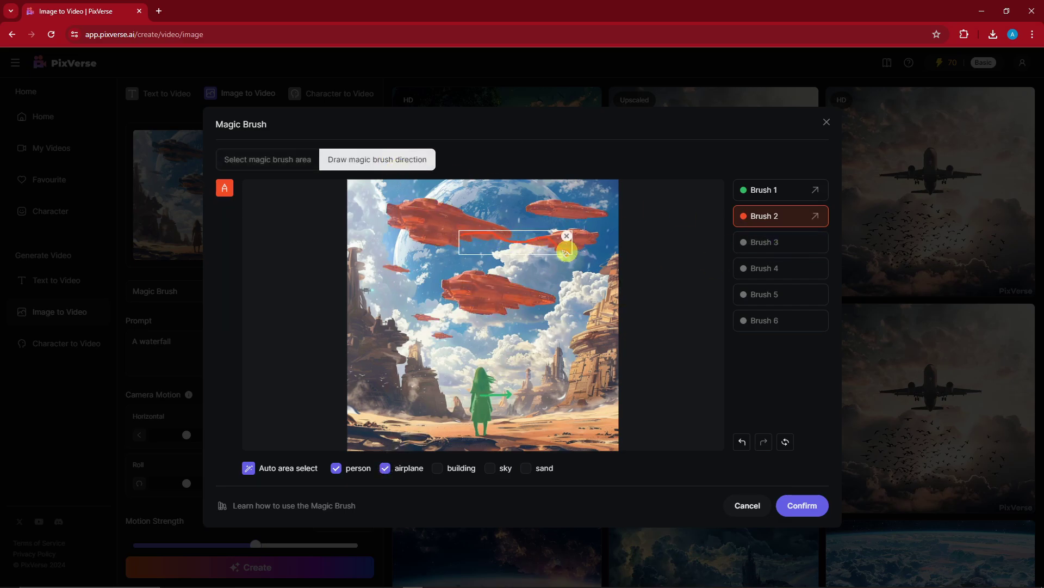
{"action": "left_click", "coordinate": [280, 163]}
{"action": "left_click", "coordinate": [781, 241]}
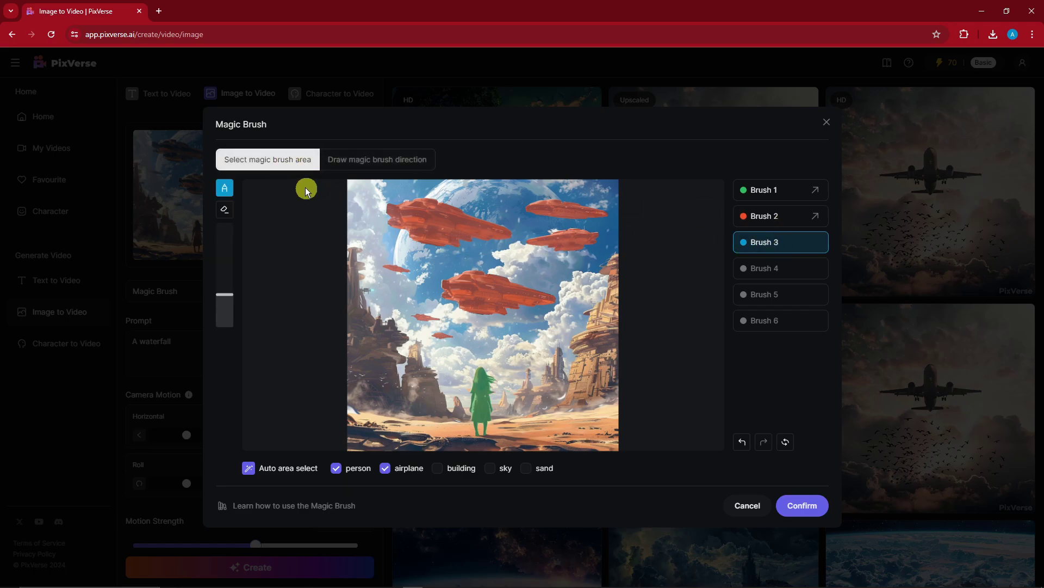
Mask the rock formations as Brush 3 and draw a rightward path across them.
{"action": "left_click", "coordinate": [437, 468]}
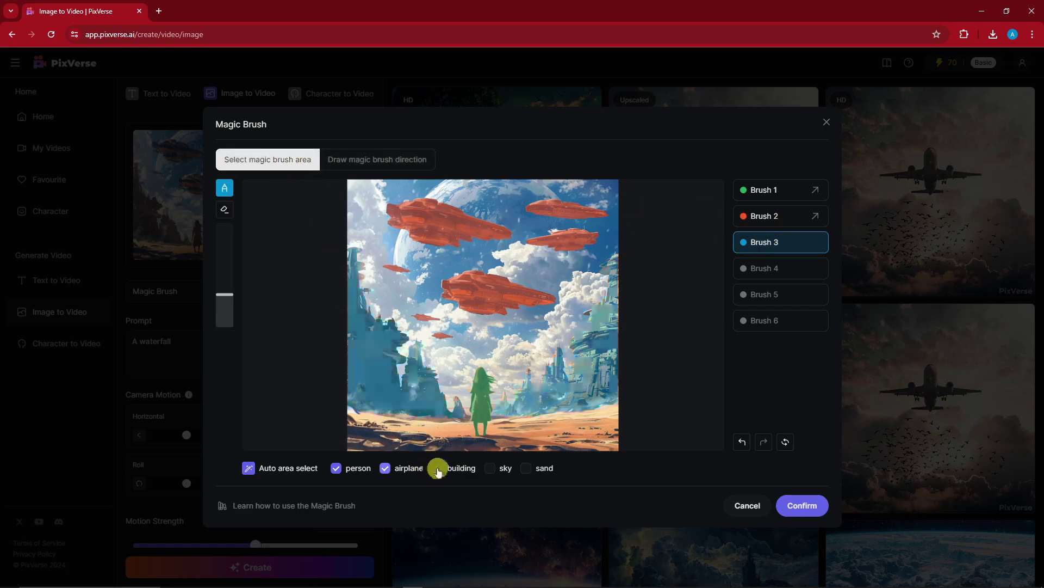
{"action": "left_click", "coordinate": [384, 159]}
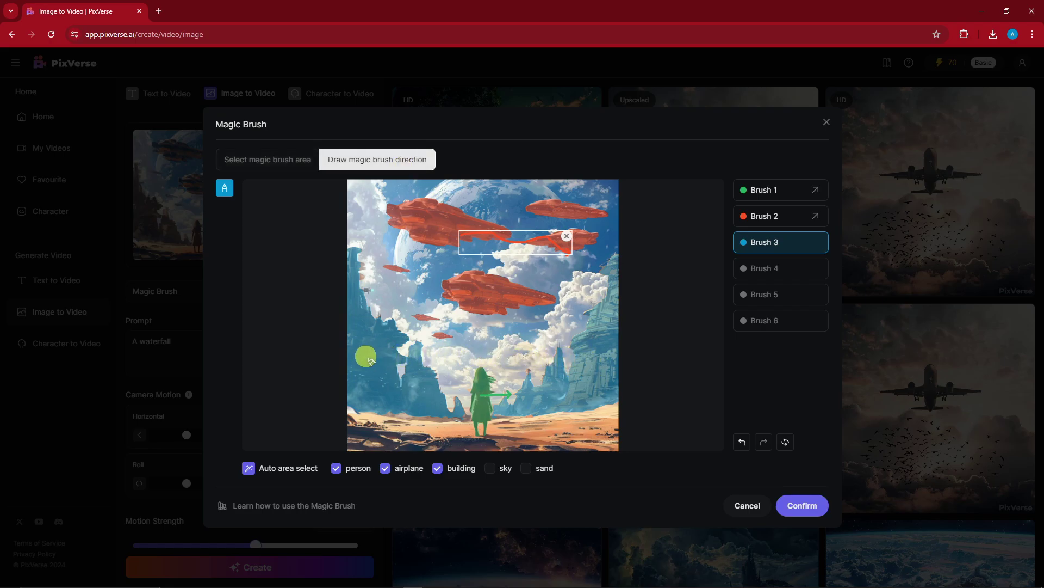
{"action": "mouse_move", "coordinate": [368, 358]}
{"action": "left_mouse_down"}
{"action": "mouse_move", "coordinate": [426, 368]}
{"action": "mouse_move", "coordinate": [511, 335]}
{"action": "mouse_move", "coordinate": [569, 329]}
{"action": "left_mouse_up"}
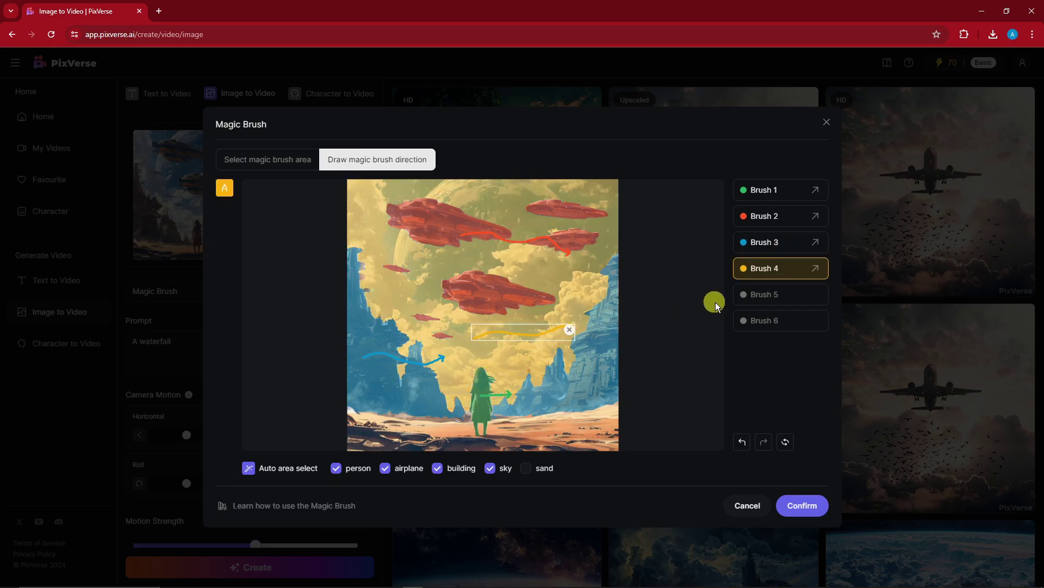
{"action": "left_click", "coordinate": [779, 297]}
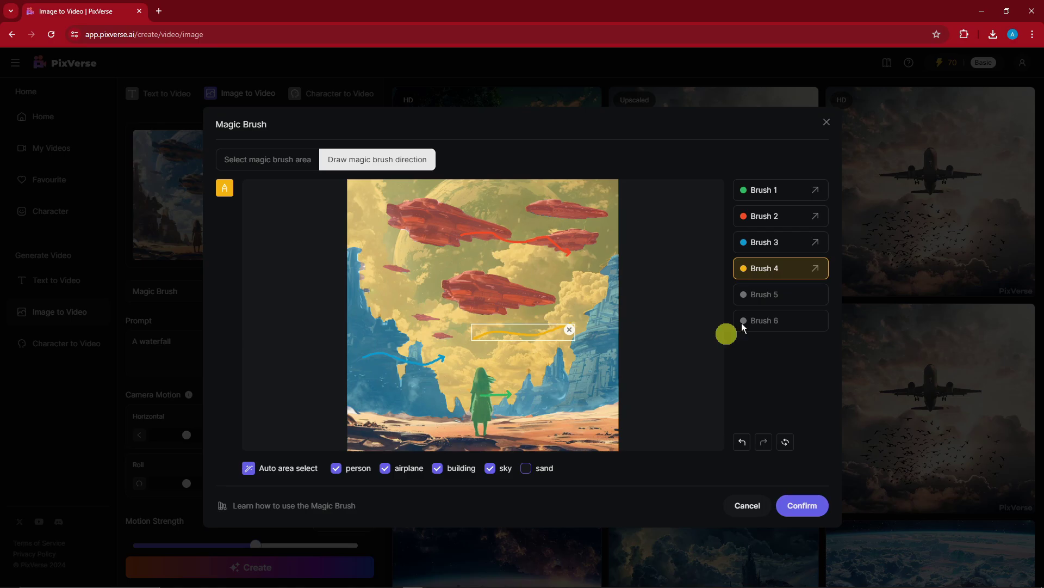
Add a fifth brush on the sand with a rightward path, then apply and reconfirm all five.
{"action": "left_click", "coordinate": [783, 294]}
{"action": "left_click", "coordinate": [532, 469]}
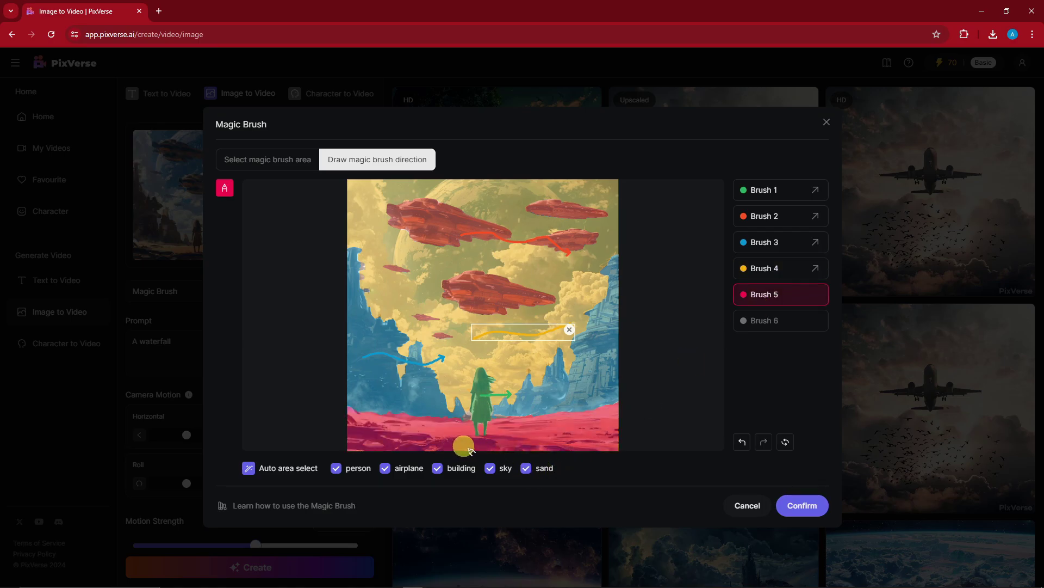
{"action": "mouse_move", "coordinate": [501, 443]}
{"action": "left_mouse_down"}
{"action": "mouse_move", "coordinate": [526, 432]}
{"action": "mouse_move", "coordinate": [598, 433]}
{"action": "left_mouse_up"}
{"action": "left_click", "coordinate": [806, 505]}
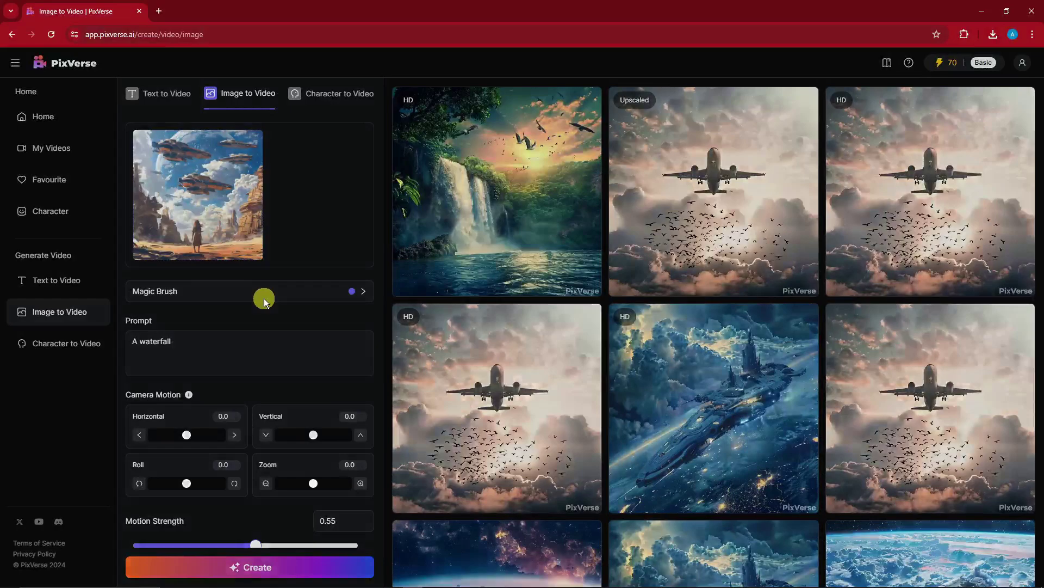
{"action": "left_click", "coordinate": [263, 294]}
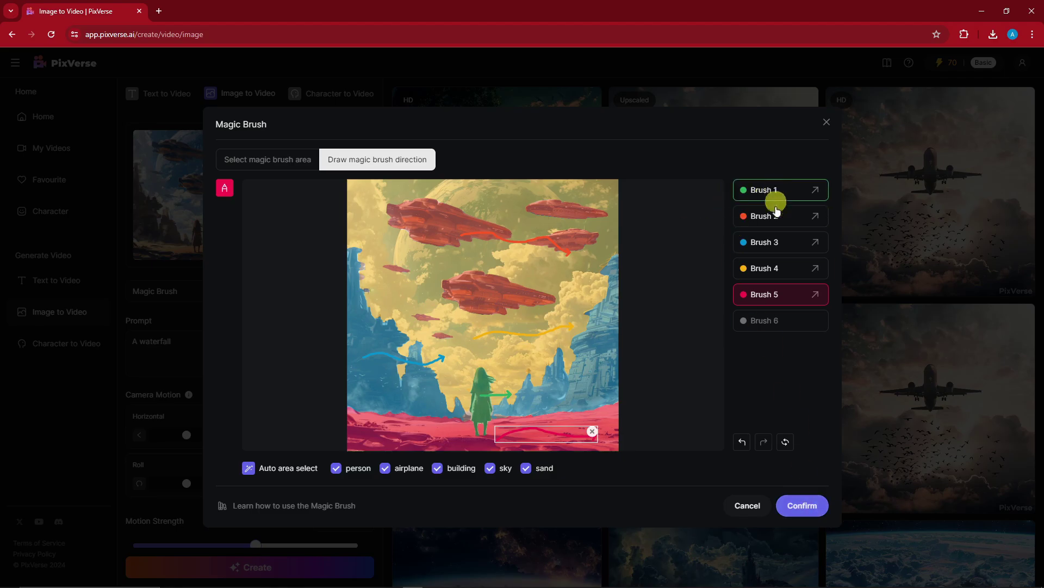
{"action": "left_click", "coordinate": [817, 514]}
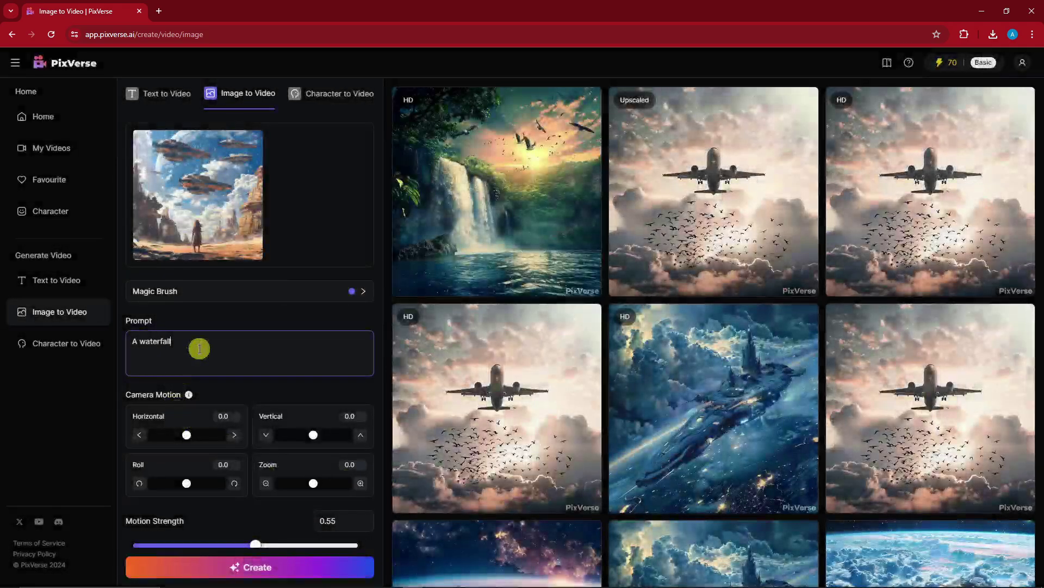
Replace the prompt with 'A woman in a dessert with spaceships hovering above her'.
{"action": "triple_click", "coordinate": [199, 348]}
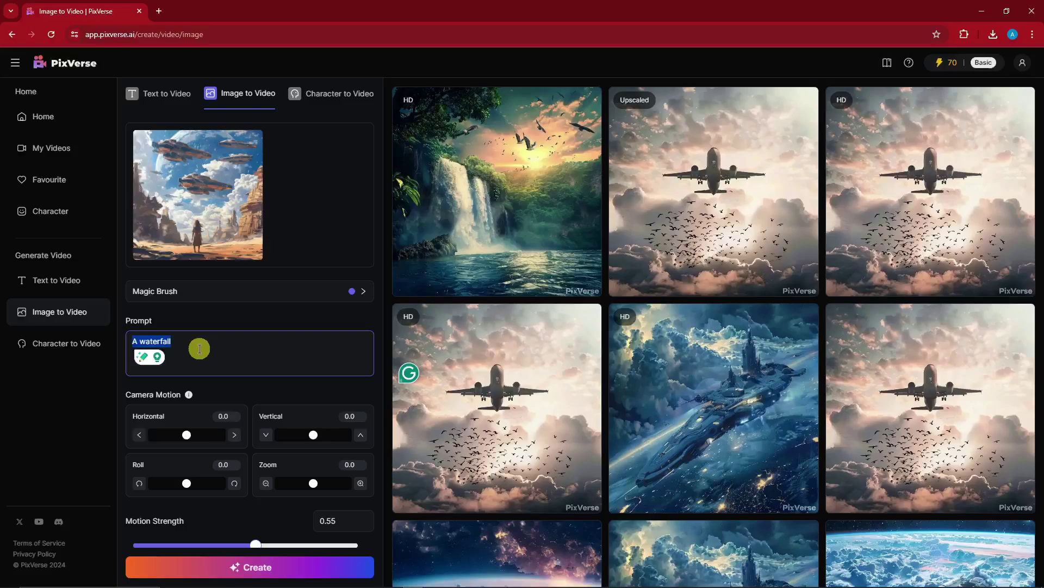
{"action": "type", "text": "A"}
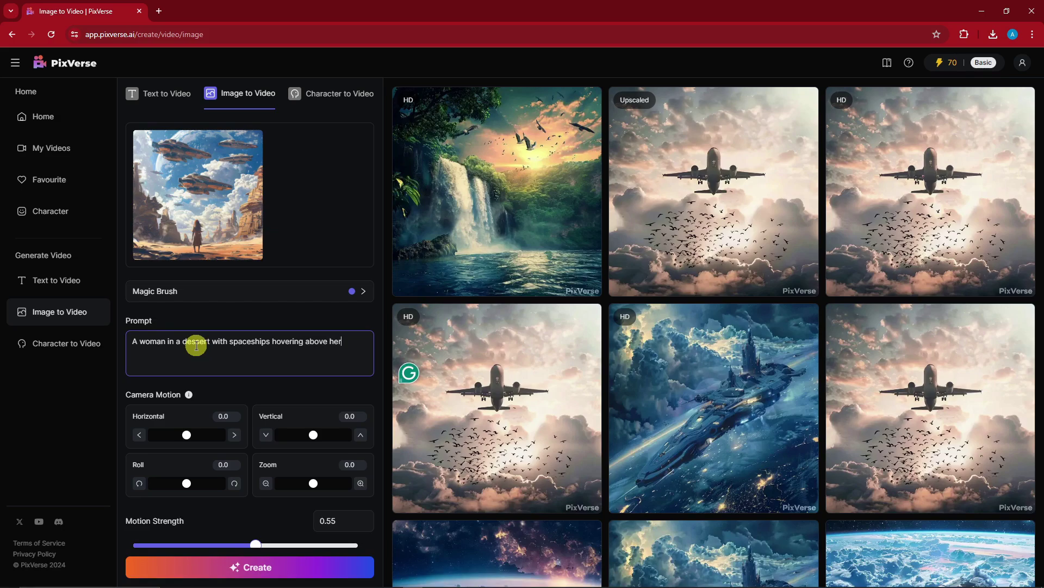
{"action": "scroll", "coordinate": [209, 359], "scroll_direction": "down", "scroll_amount": 3}
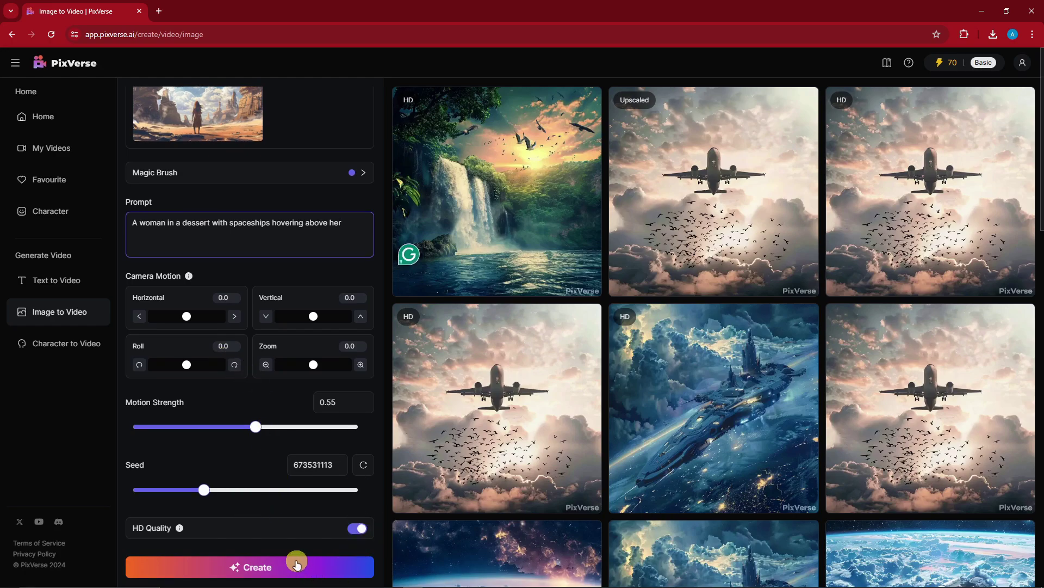
{"action": "scroll", "coordinate": [333, 479], "scroll_direction": "up", "scroll_amount": 3}
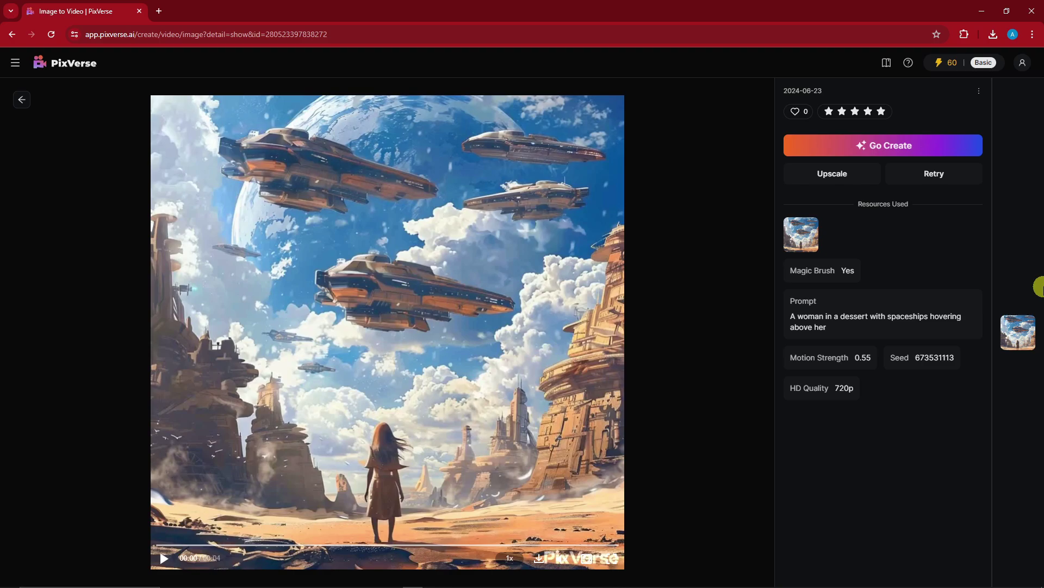
Play and pause the new desert spaceship video, then return to the Image to Video page.
{"action": "left_click", "coordinate": [450, 275]}
{"action": "key", "text": "space"}
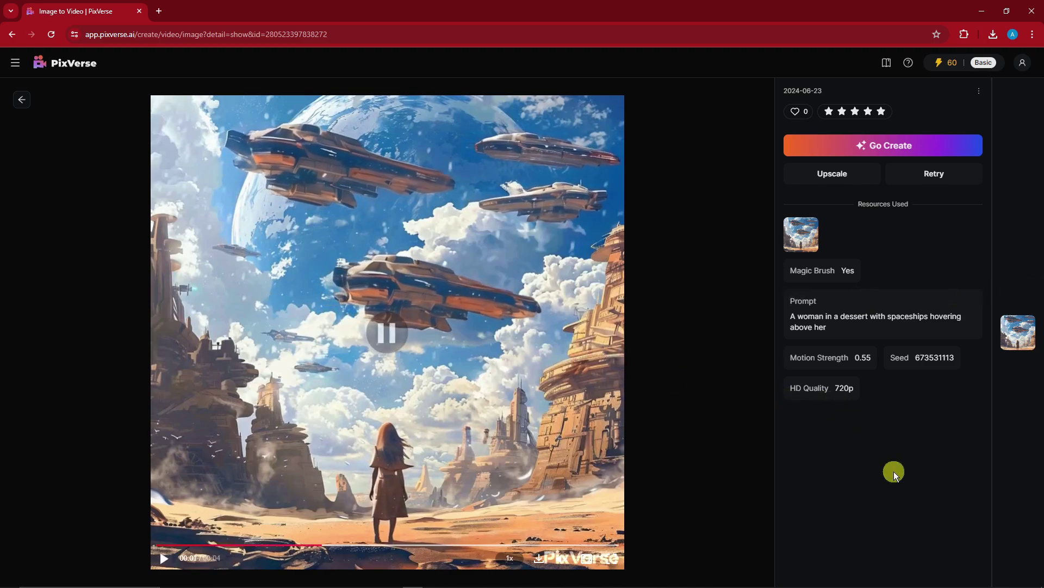
{"action": "left_click", "coordinate": [163, 556]}
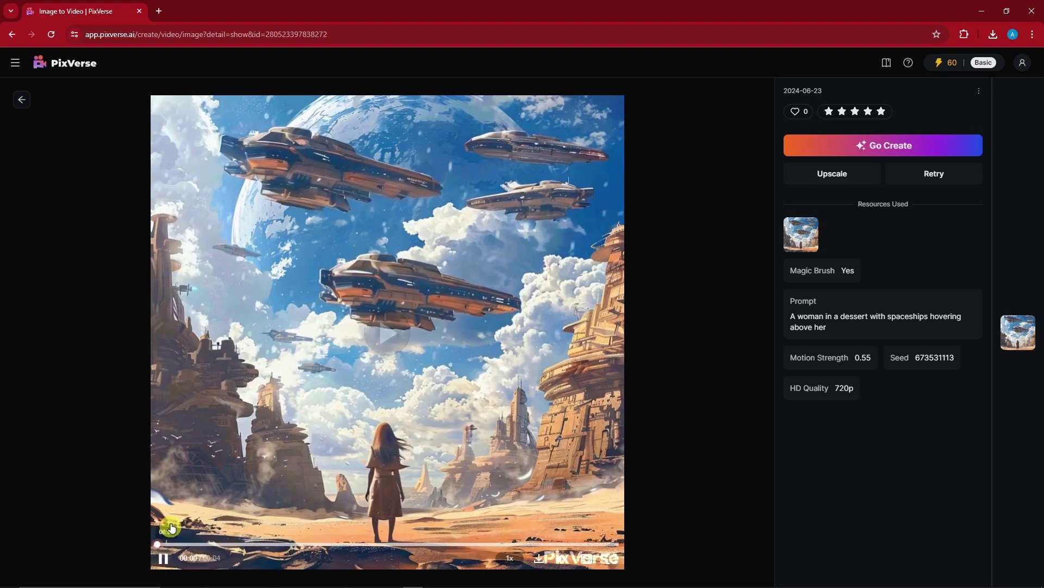
{"action": "left_click", "coordinate": [268, 423]}
{"action": "left_click", "coordinate": [18, 103]}
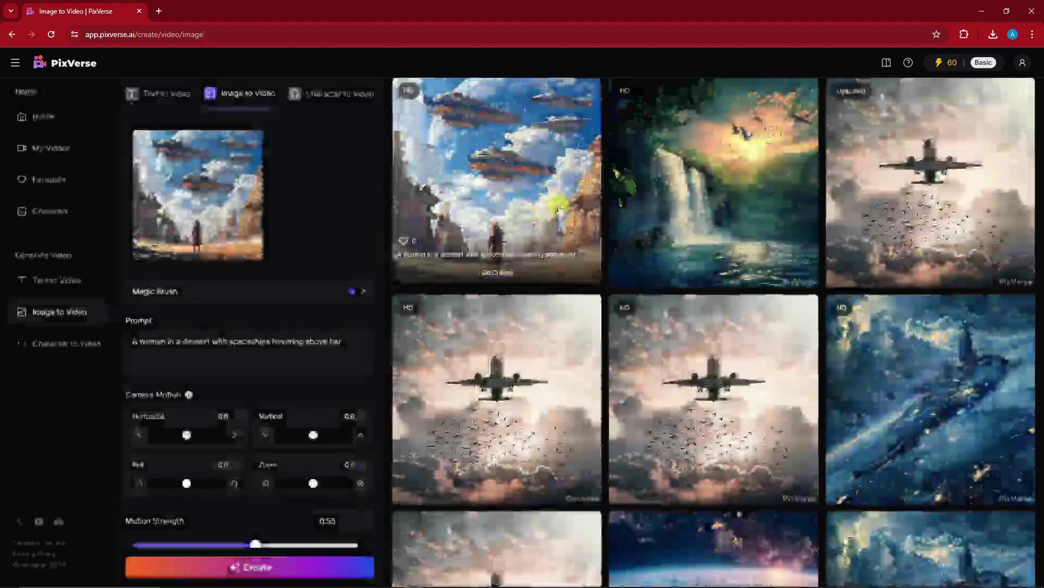
Open and play the spaceship-outside-earth clip, then view the Flowing waterfall clip.
{"action": "scroll", "coordinate": [629, 303], "scroll_direction": "down", "scroll_amount": 5}
{"action": "scroll", "coordinate": [631, 305], "scroll_direction": "down", "scroll_amount": 8}
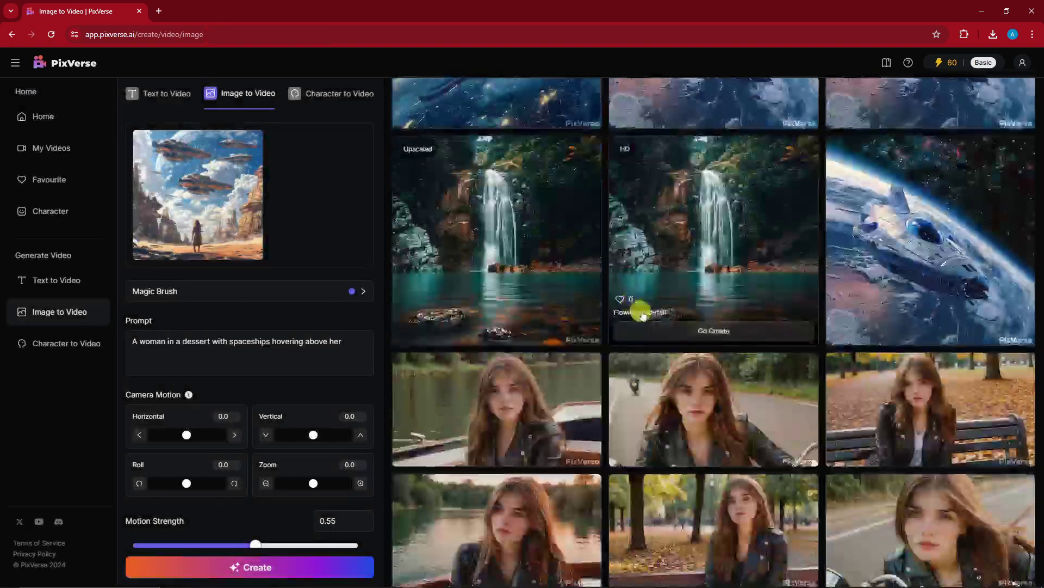
{"action": "scroll", "coordinate": [634, 303], "scroll_direction": "up", "scroll_amount": 4}
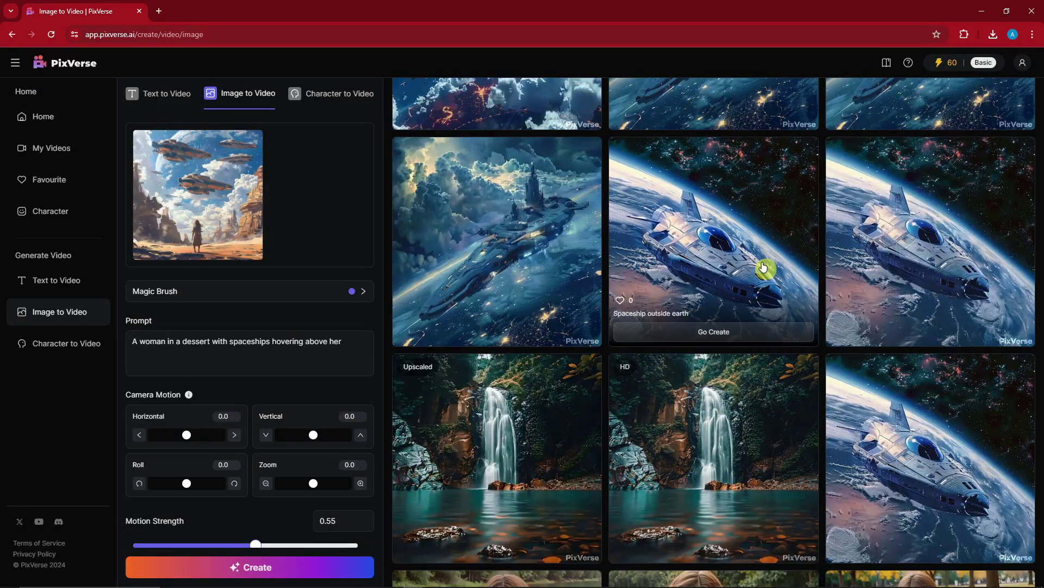
{"action": "left_click", "coordinate": [744, 210]}
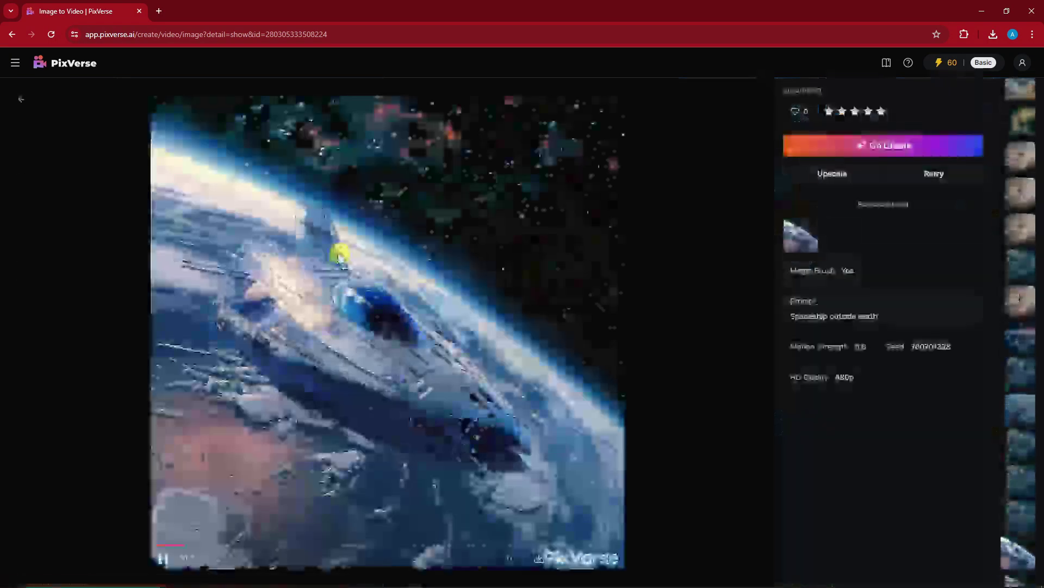
{"action": "left_click", "coordinate": [166, 550]}
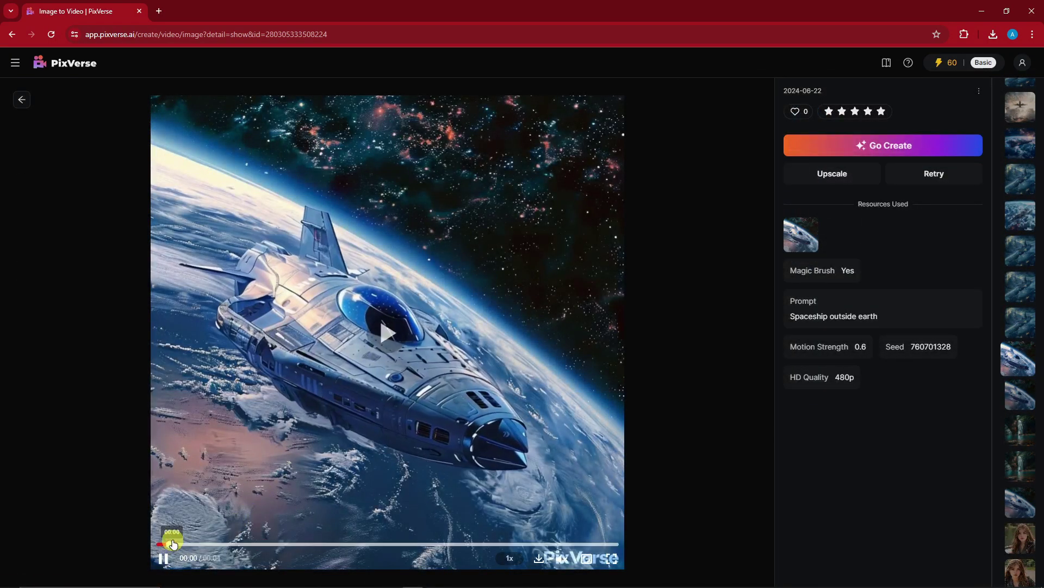
{"action": "left_click", "coordinate": [25, 96]}
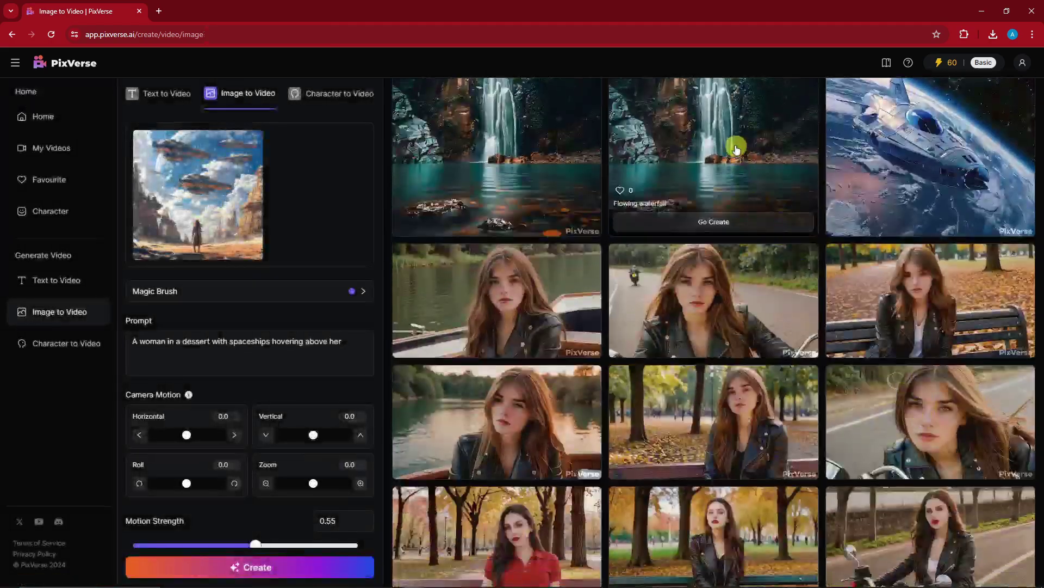
{"action": "left_click", "coordinate": [735, 148]}
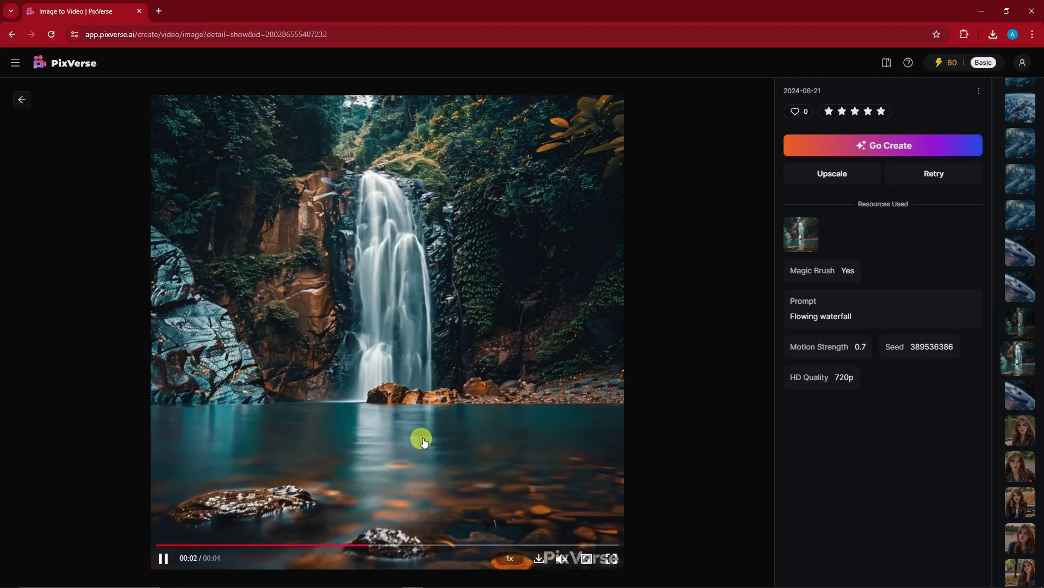
{"action": "left_click", "coordinate": [22, 104]}
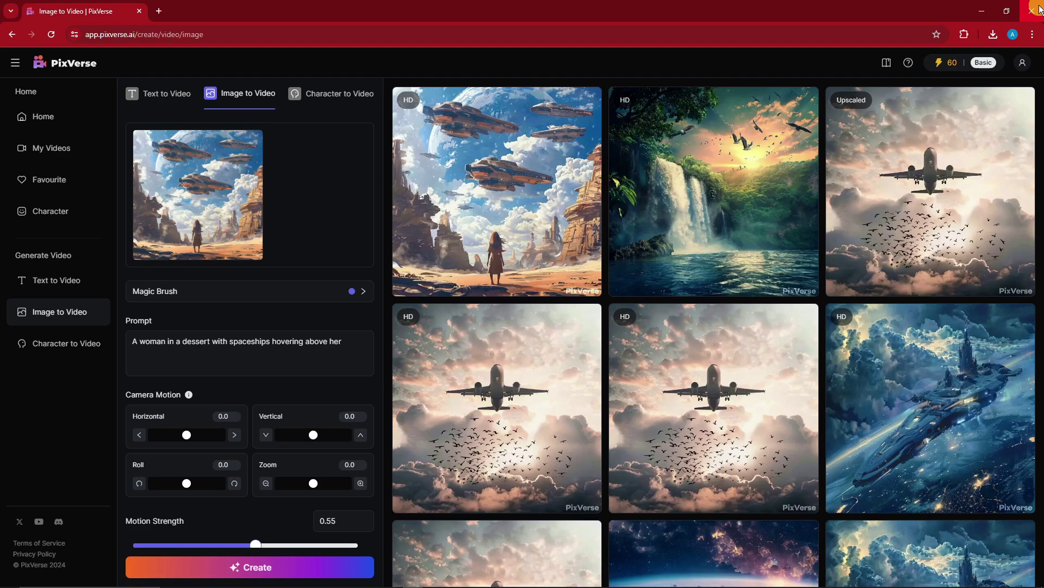
Open the Subscribe page and review the Basic plan's 60 credits and 10-credit generation cost.
{"action": "left_click", "coordinate": [972, 64]}
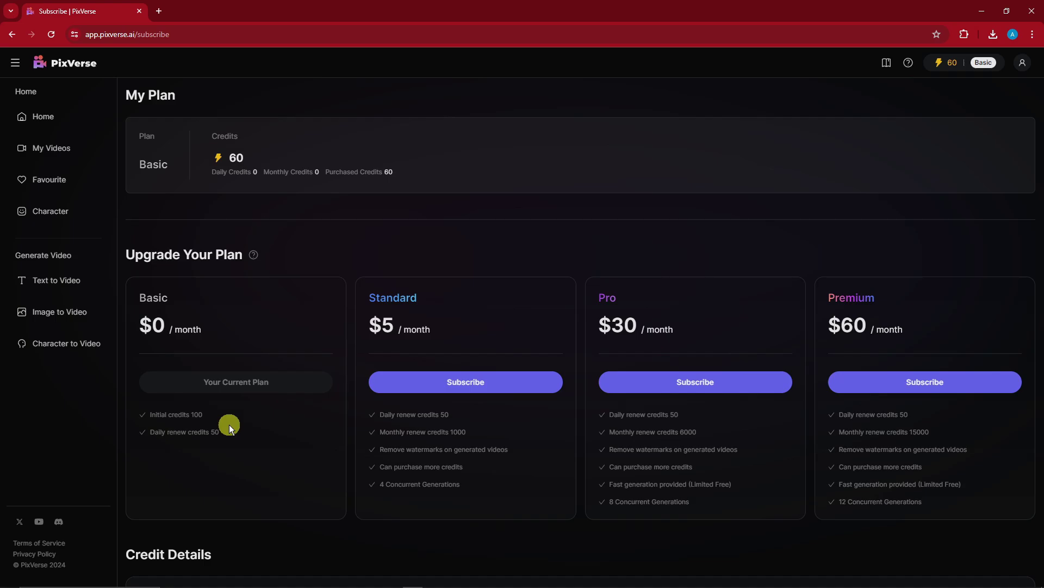
{"action": "left_click_drag", "start_coordinate": [214, 416], "coordinate": [153, 421]}
{"action": "left_click_drag", "start_coordinate": [230, 432], "coordinate": [149, 435]}
{"action": "scroll", "coordinate": [149, 435], "scroll_direction": "down", "scroll_amount": 4}
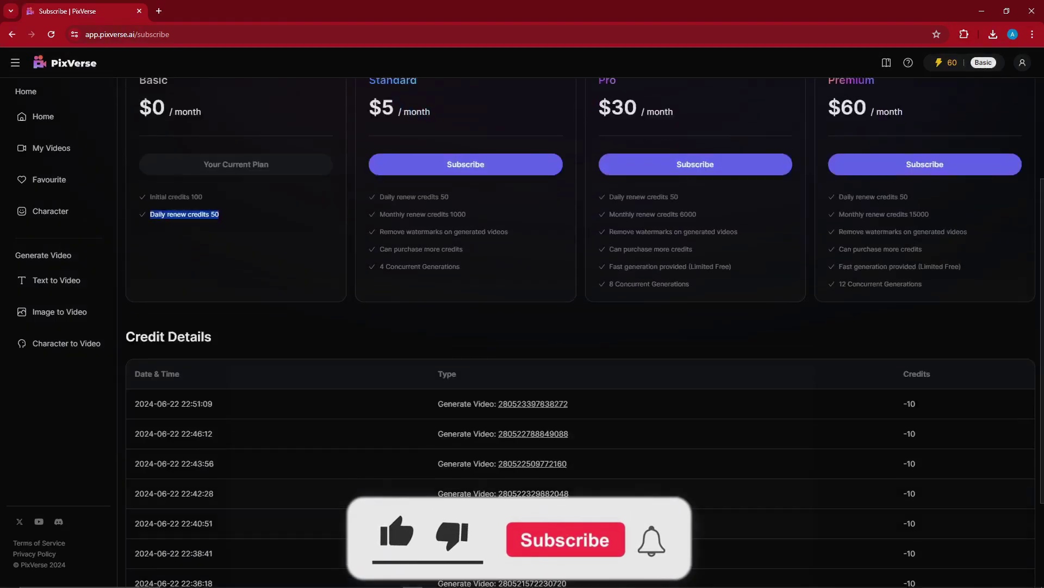
{"action": "scroll", "coordinate": [149, 435], "scroll_direction": "down", "scroll_amount": 3}
{"action": "scroll", "coordinate": [149, 435], "scroll_direction": "up", "scroll_amount": 5}
{"action": "scroll", "coordinate": [149, 436], "scroll_direction": "down", "scroll_amount": 1}
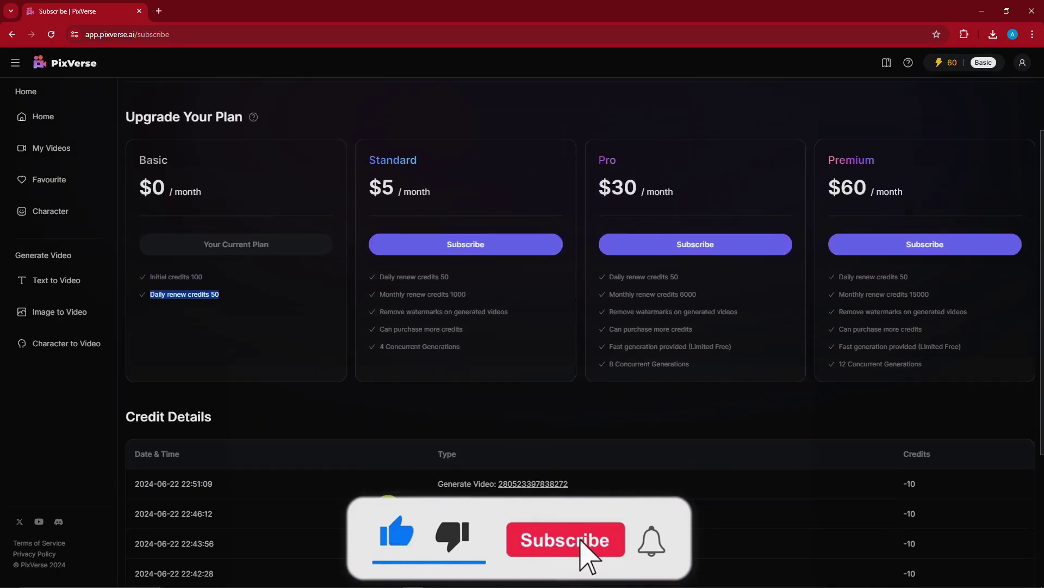
{"action": "scroll", "coordinate": [585, 326], "scroll_direction": "up", "scroll_amount": 3}
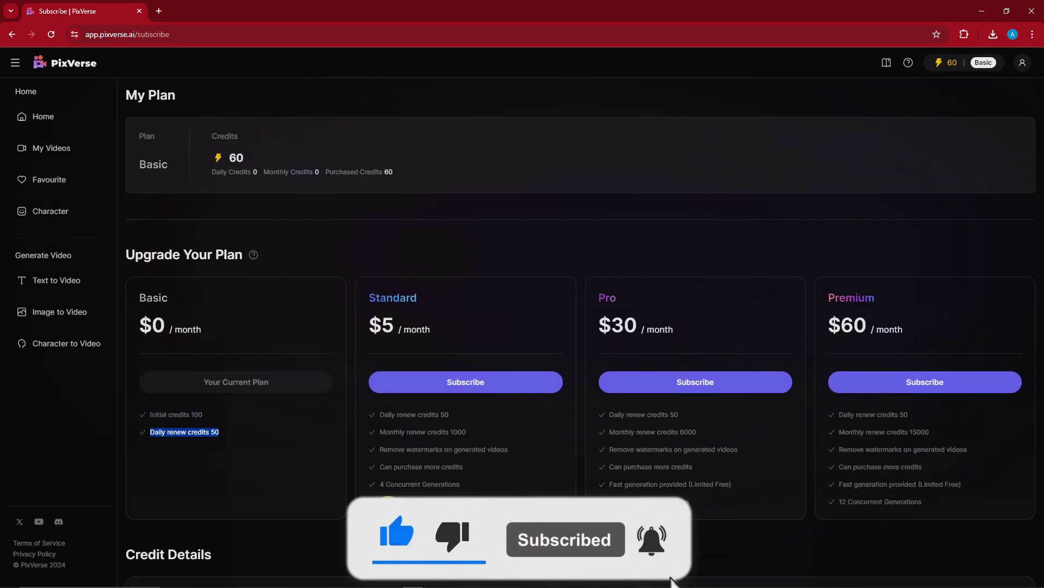